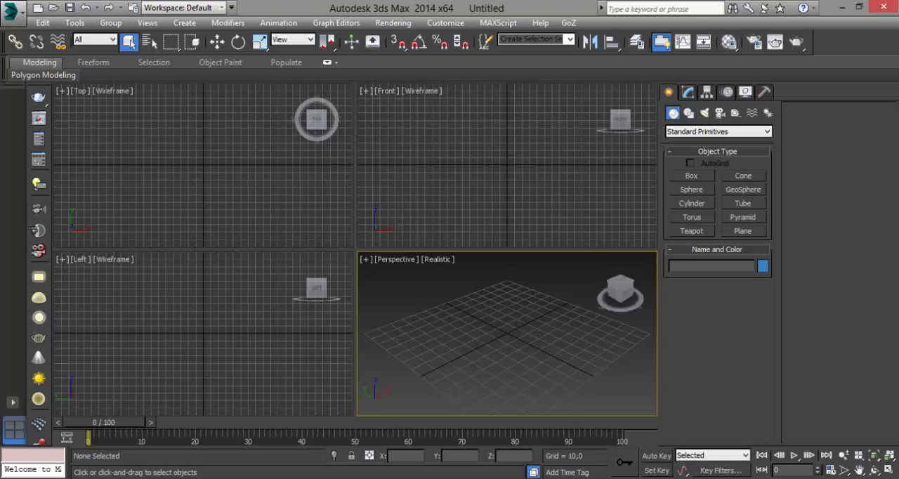
Maximize the perspective view and draw a box about 51 long, 47 wide and 37 high around the grid centre
key("alt+w")
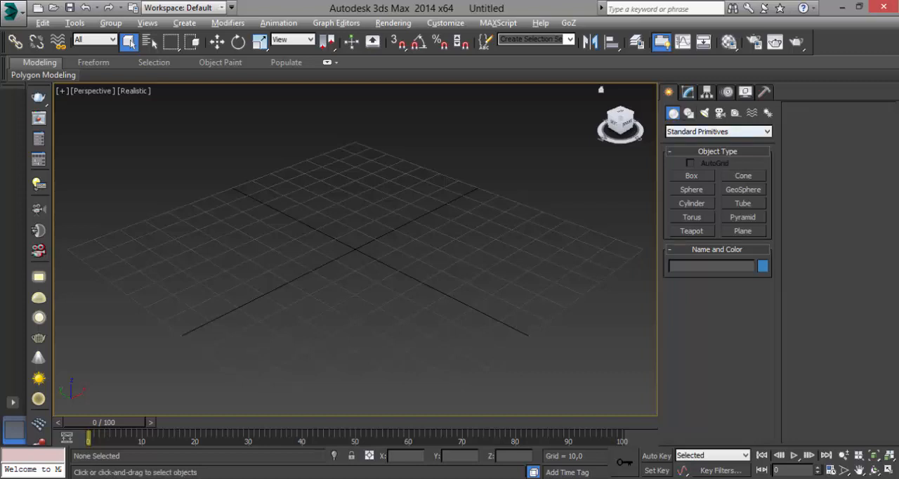
left_click(691, 176)
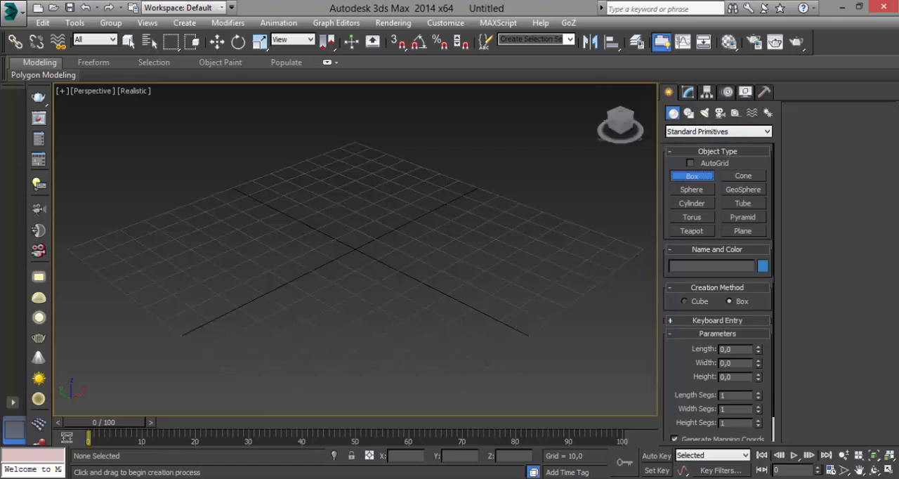
left_click_drag(360, 211, 370, 323)
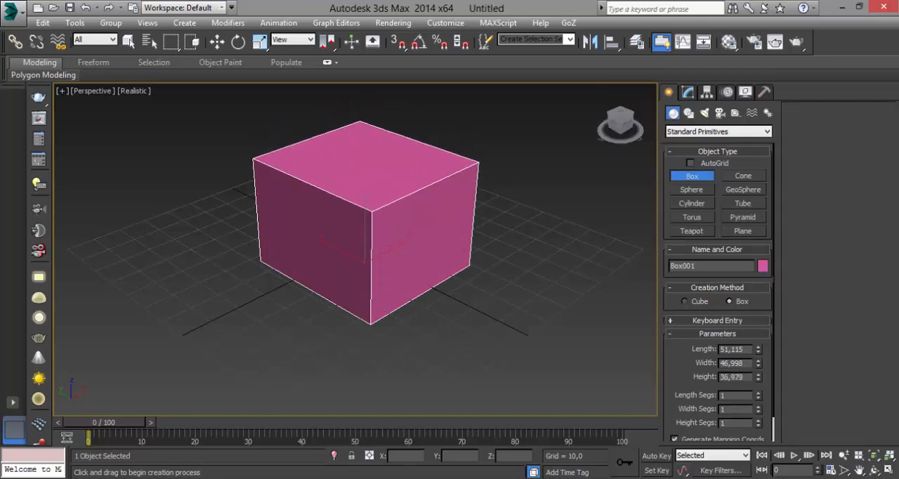
Set the box's length, width and height to 50 each
double_click(732, 349)
type("50")
key("Tab")
type("50")
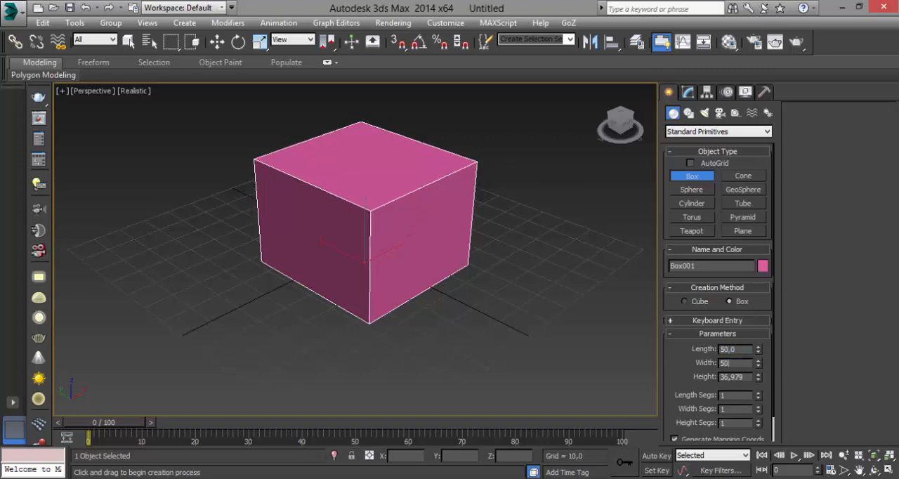
key("Tab")
type("50")
key("Tab")
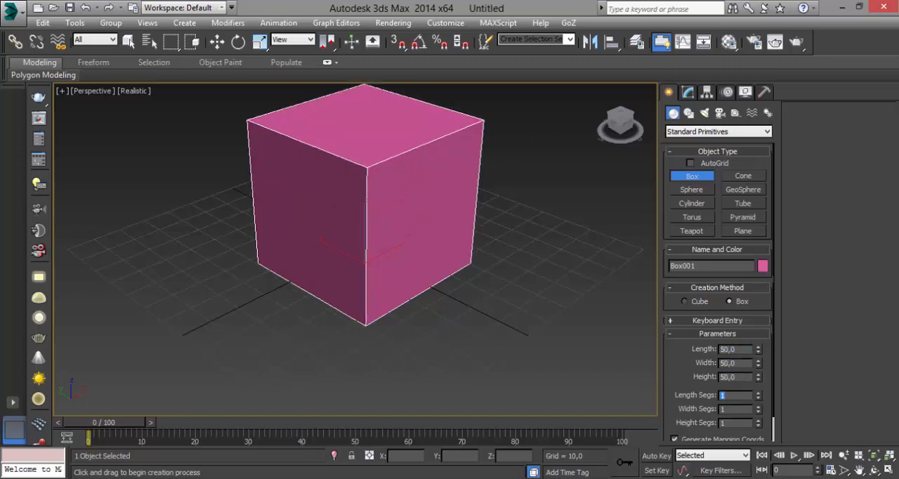
Move the cube to the world origin by resetting its X and Y positions to 0
key("w")
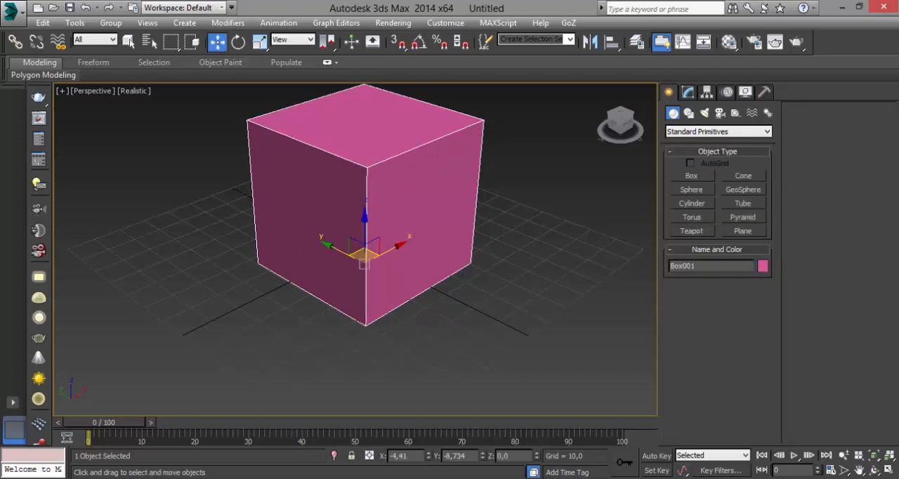
right_click(428, 457)
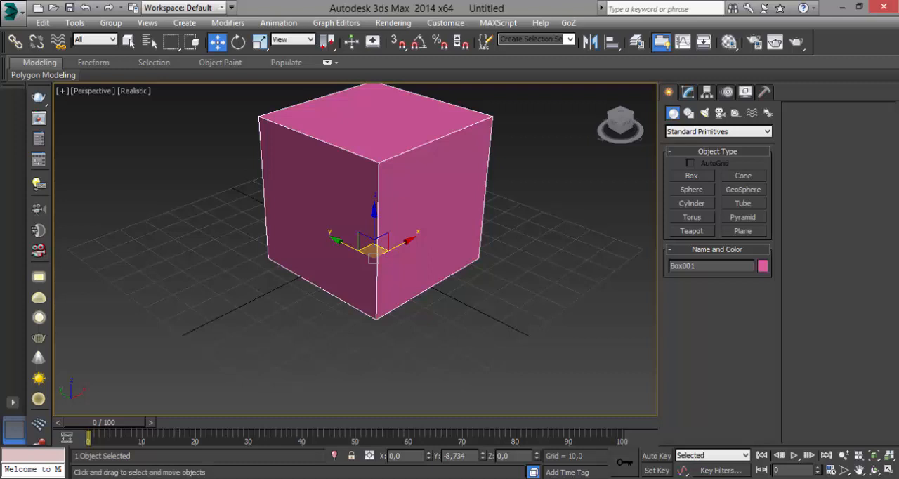
right_click(482, 456)
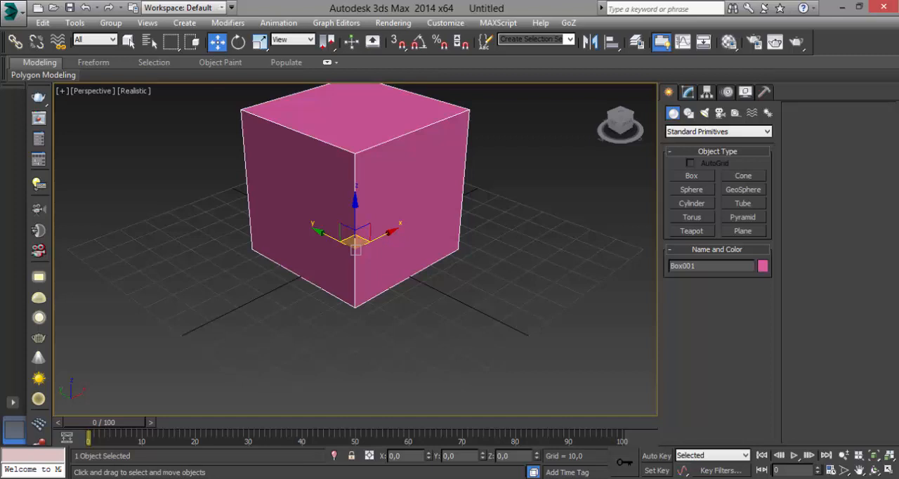
middle_click_drag(355, 250, 355, 274)
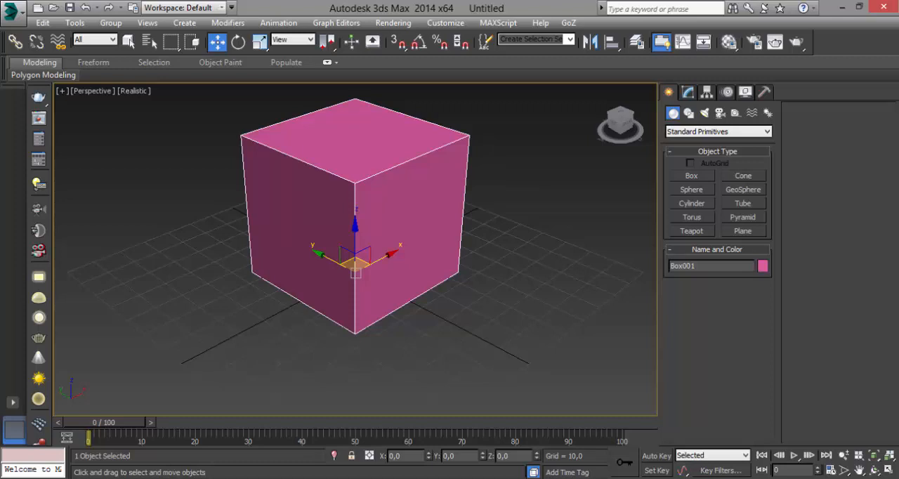
Convert the cube to an Editable Poly and enter its Edge sub-object level
right_click(400, 209)
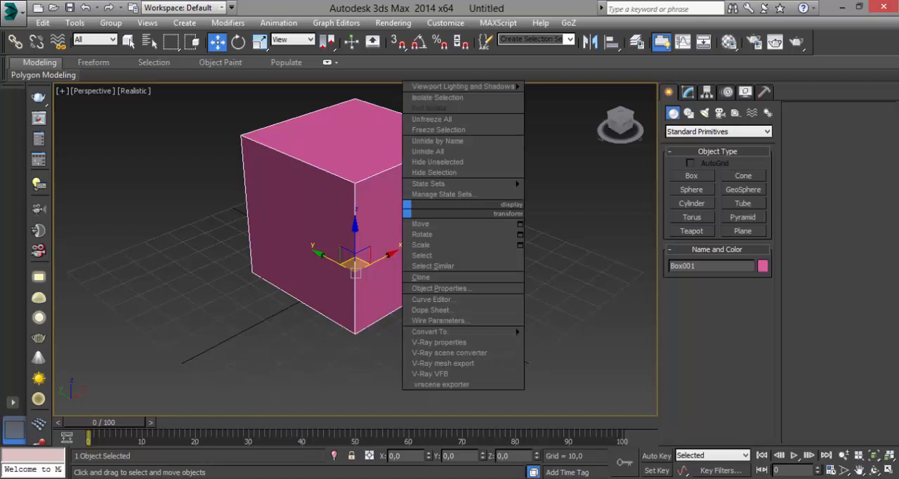
mouse_move(430, 331)
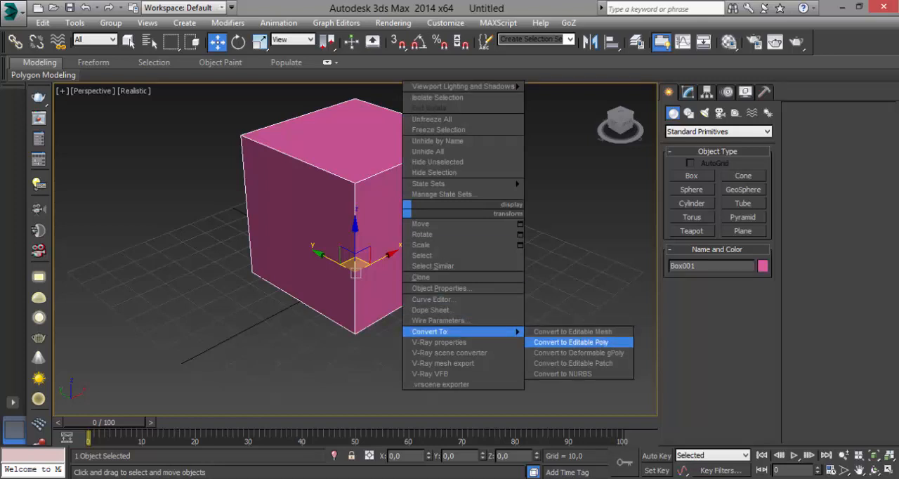
left_click(571, 342)
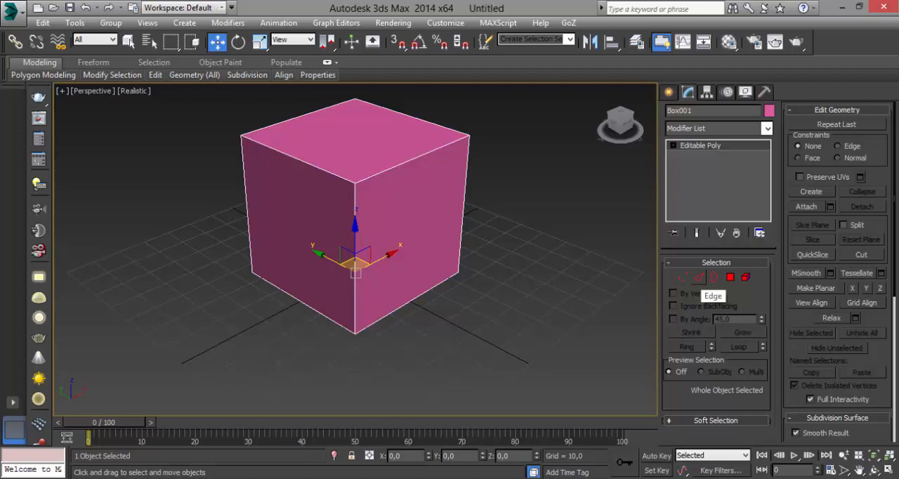
left_click(699, 278)
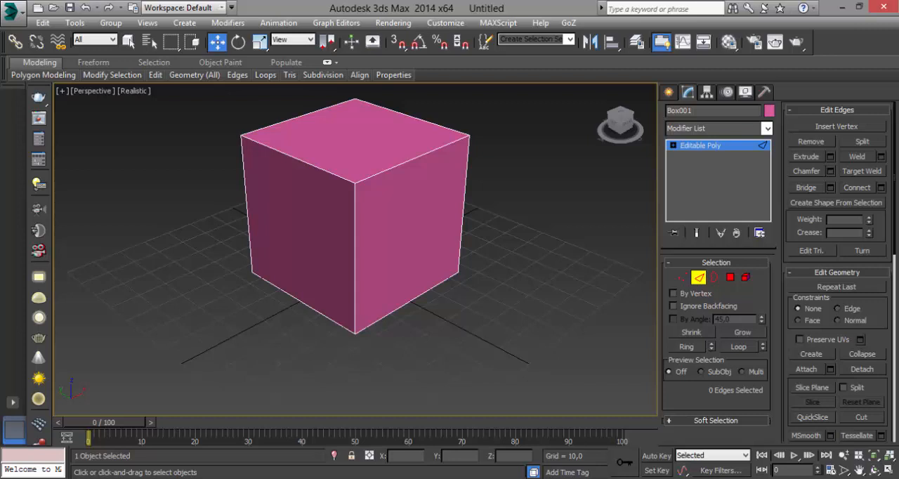
Select the four vertical edges of the cube
left_click(355, 263)
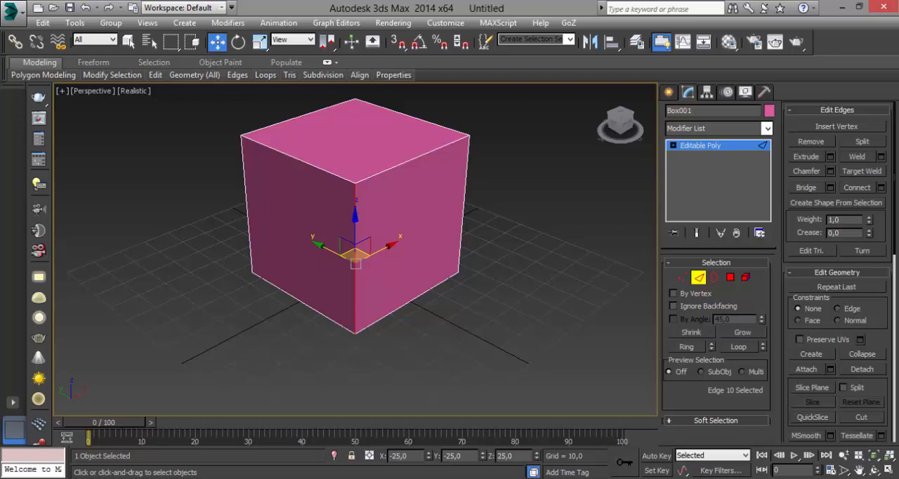
left_click(463, 205, "shift")
middle_click_drag(463, 218, 256, 245, "alt")
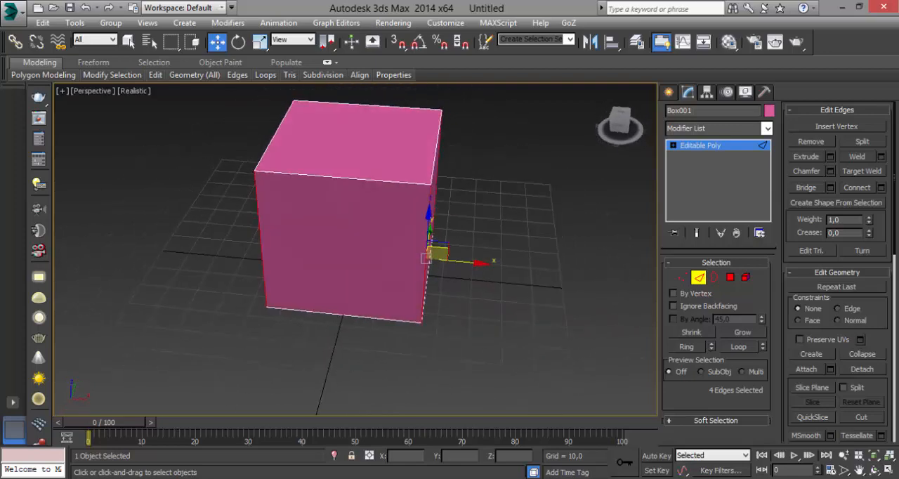
Change the cube's object color to black
left_click(769, 110)
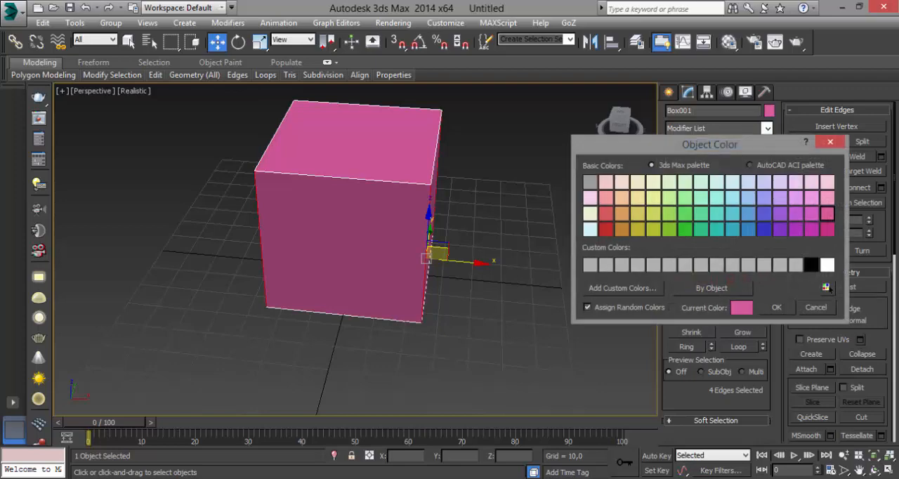
left_click(811, 264)
left_click(776, 307)
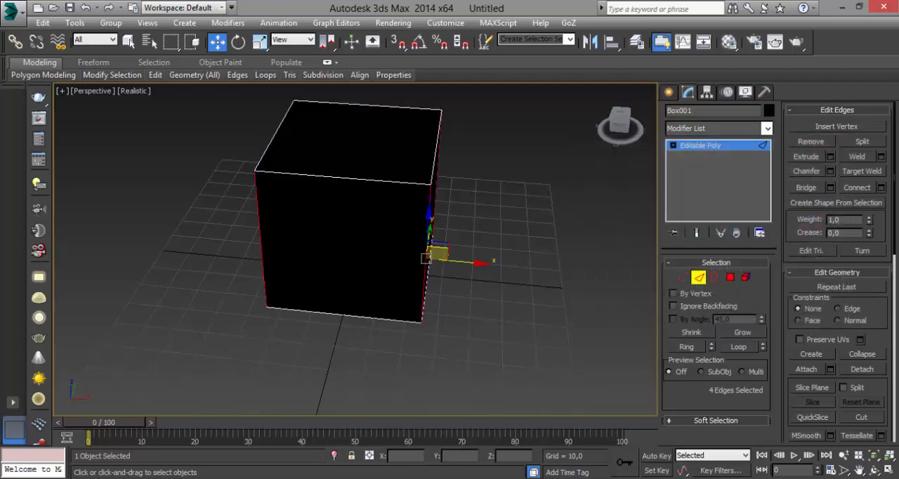
Apply the first grey sample material, 01 - Default, from the Material Editor to the cube
key("m")
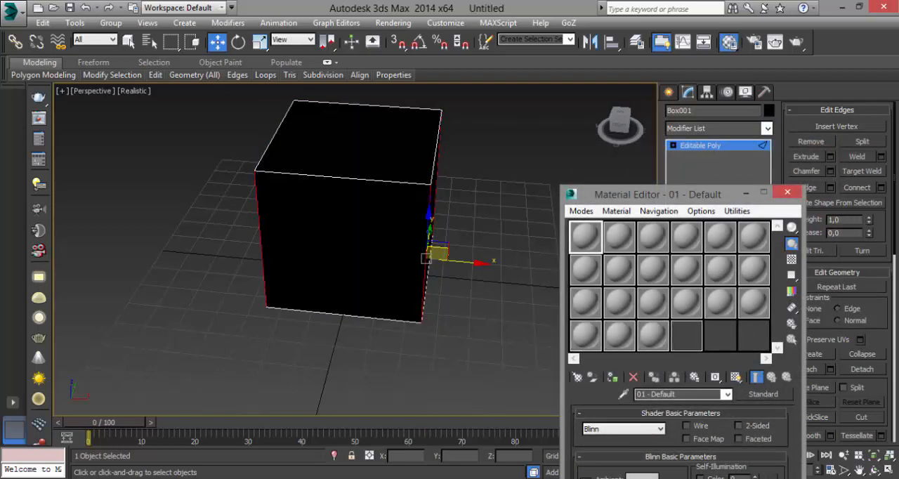
left_click_drag(657, 194, 611, 81)
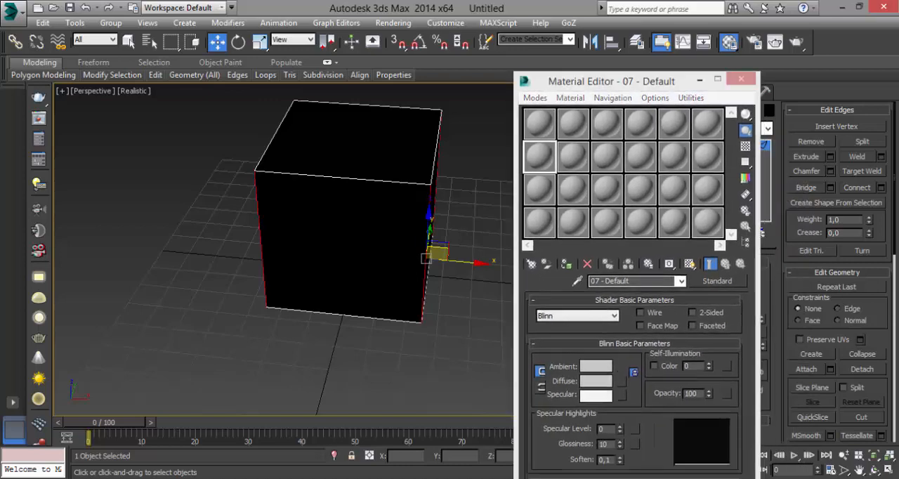
left_click(741, 79)
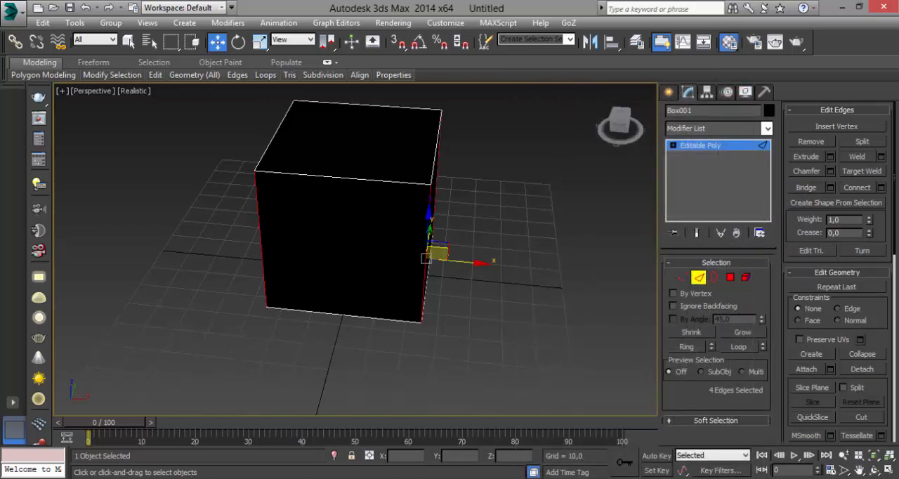
left_click(729, 41)
left_click_drag(539, 123, 417, 183)
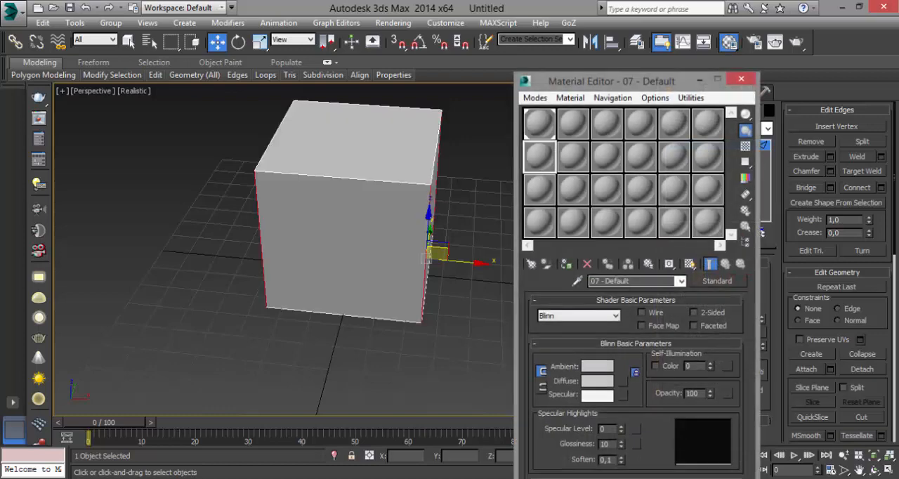
left_click(740, 79)
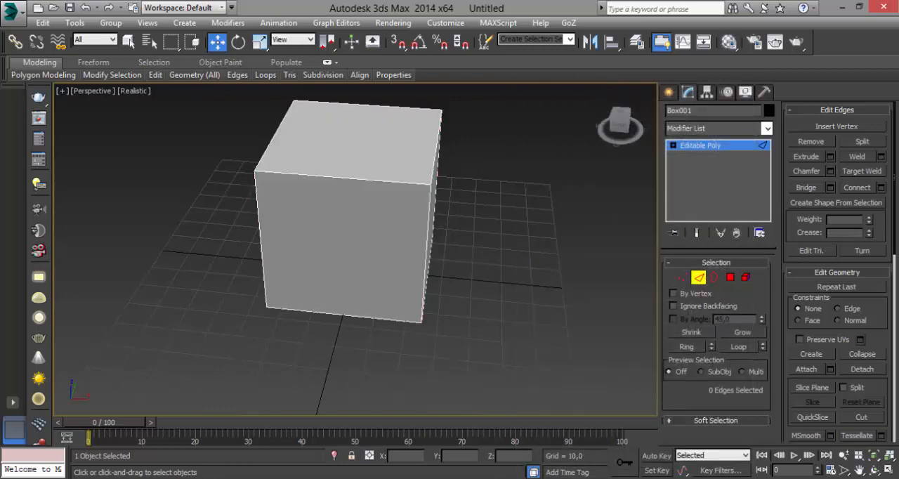
Display edged faces in the perspective view and select the ring of the cube's four vertical edges
key("F4")
middle_click_drag(365, 246, 302, 218, "alt")
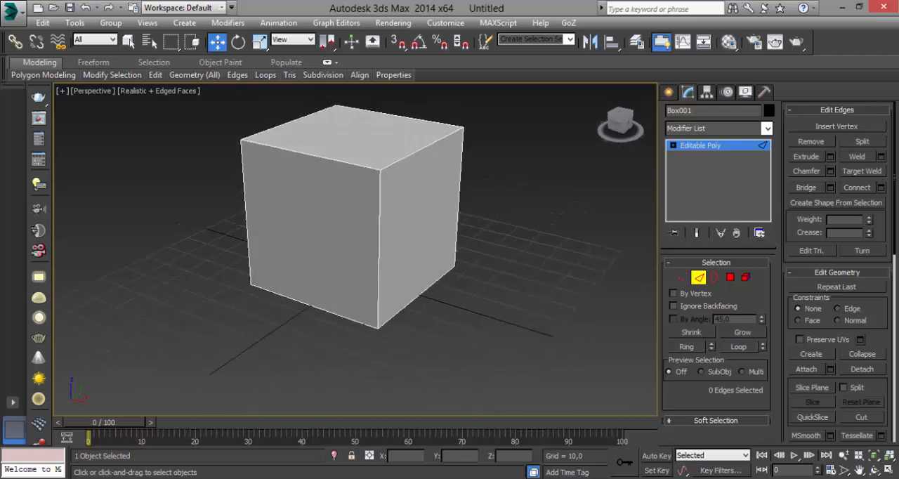
left_click(379, 253)
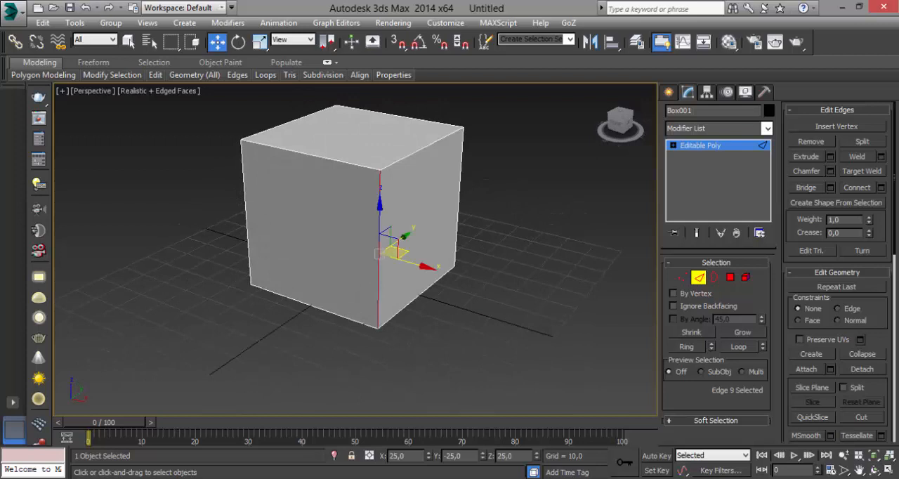
middle_click_drag(365, 246, 337, 245, "alt")
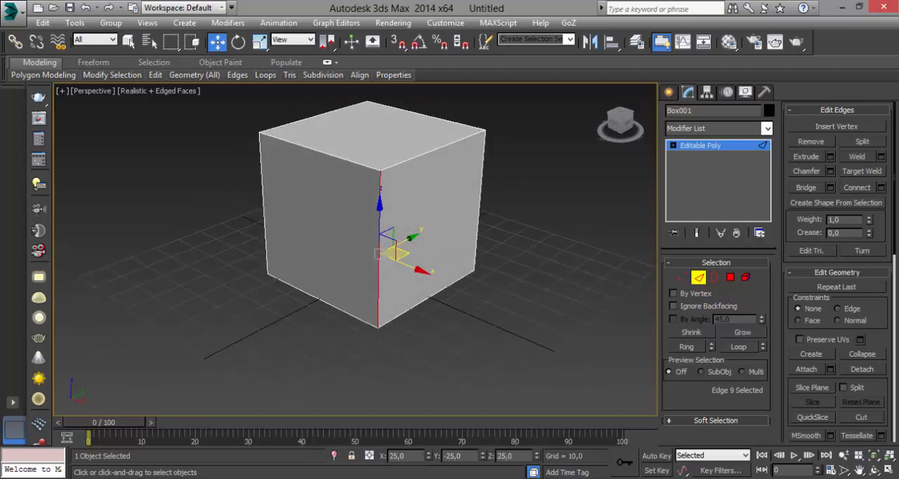
key("alt+r")
middle_click_drag(485, 232, 200, 223, "alt")
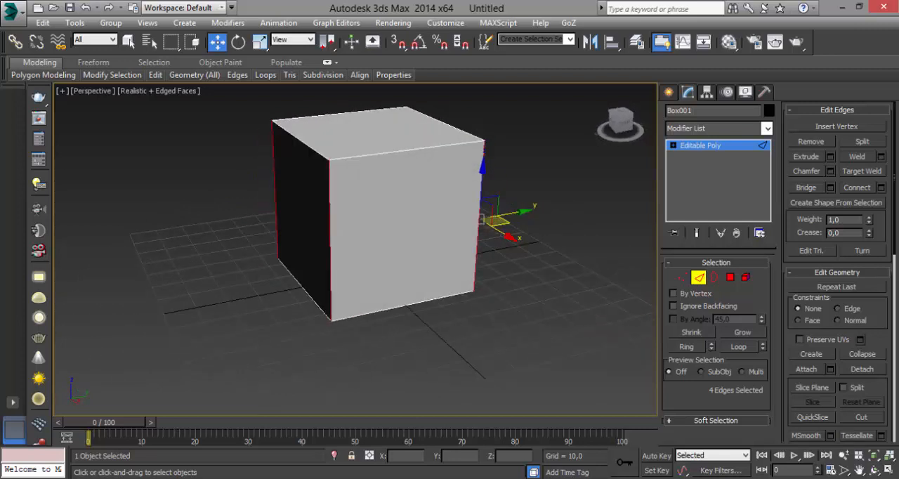
middle_click_drag(330, 225, 408, 230, "alt")
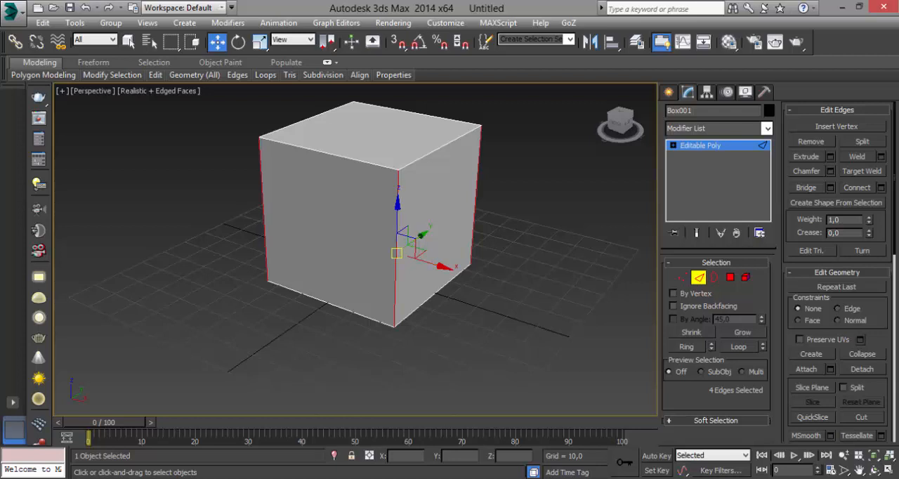
Start a Connect Edges operation with settings on the four vertical edges, using 2 segments
left_click(353, 169)
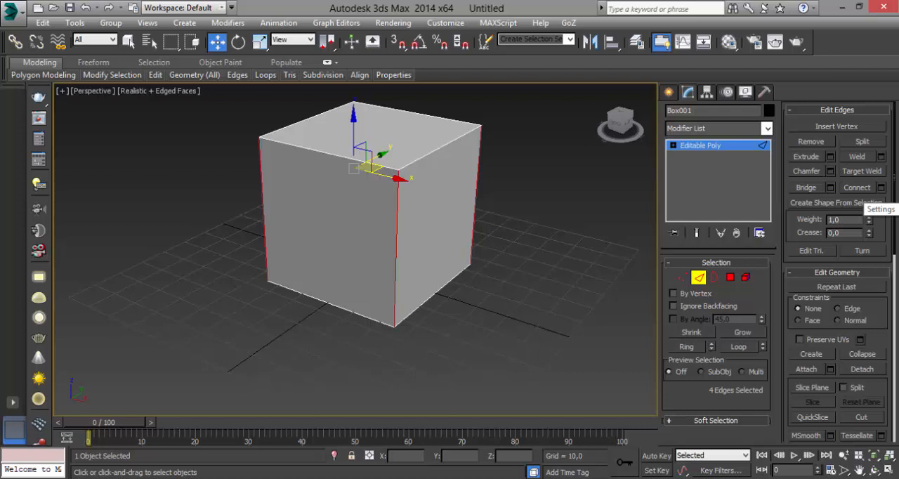
left_click(880, 188)
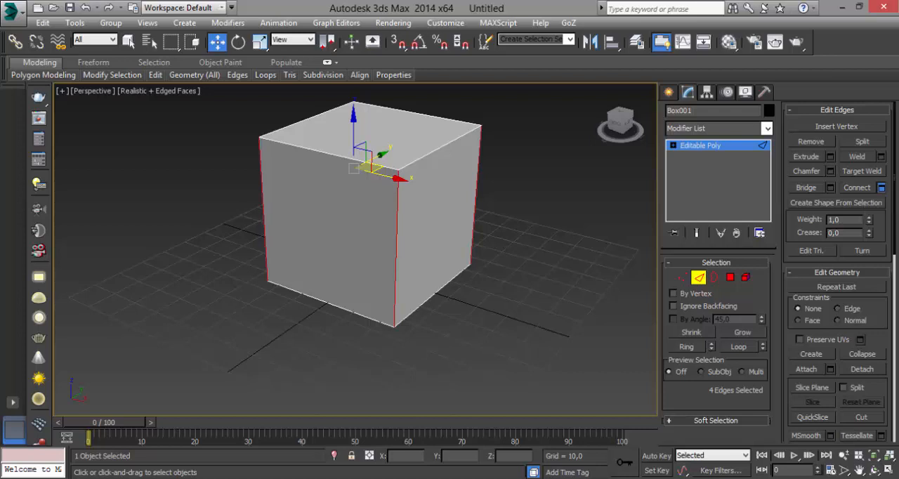
left_click_drag(361, 232, 567, 208)
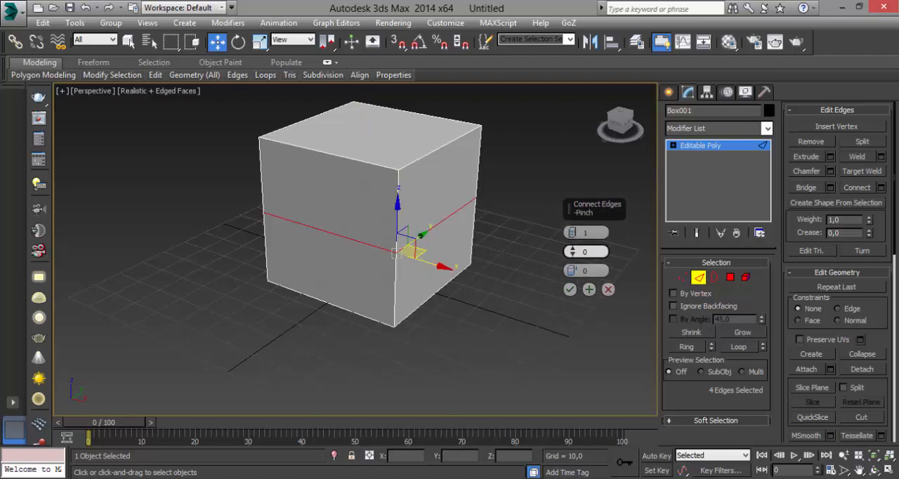
left_click(572, 230)
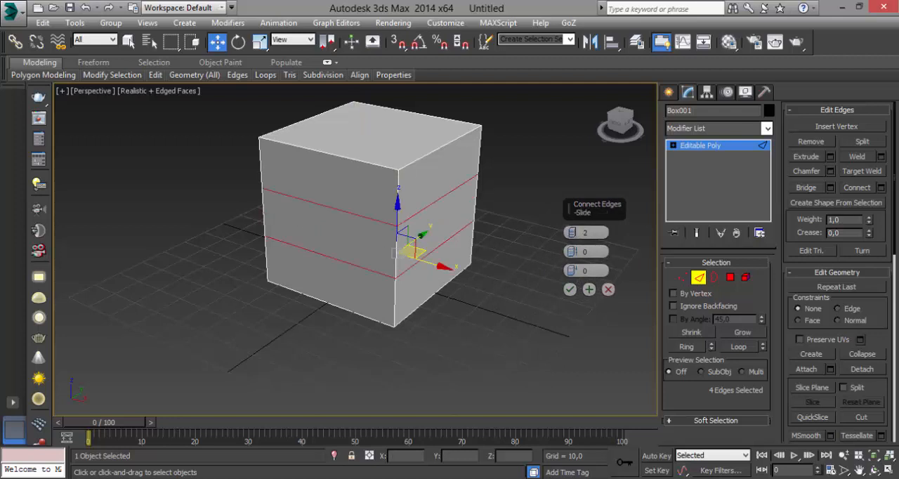
Connect the four vertical edges with 2 segments, pinch -70 and slide 641, placing the loops near the cube's top
mouse_move(492, 281)
middle_mouse_down("alt")
mouse_move(330, 228)
mouse_move(488, 274)
middle_mouse_up("alt")
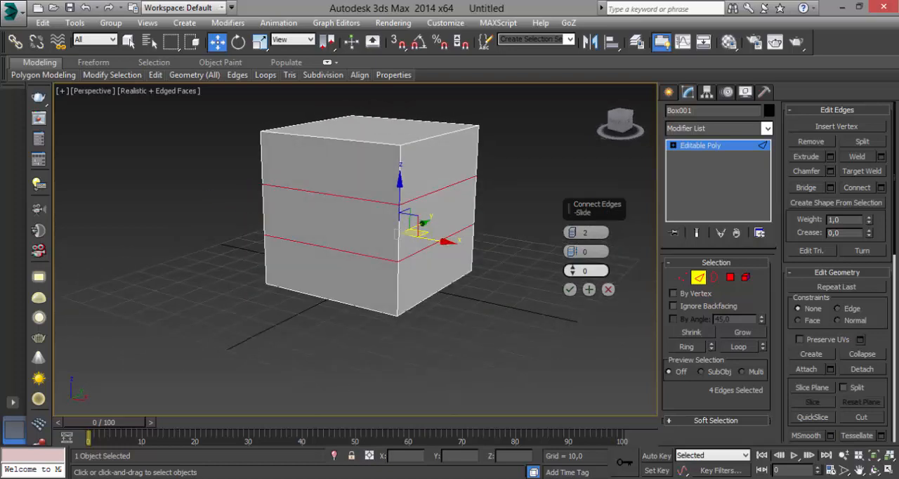
left_click_drag(572, 252, 572, 272)
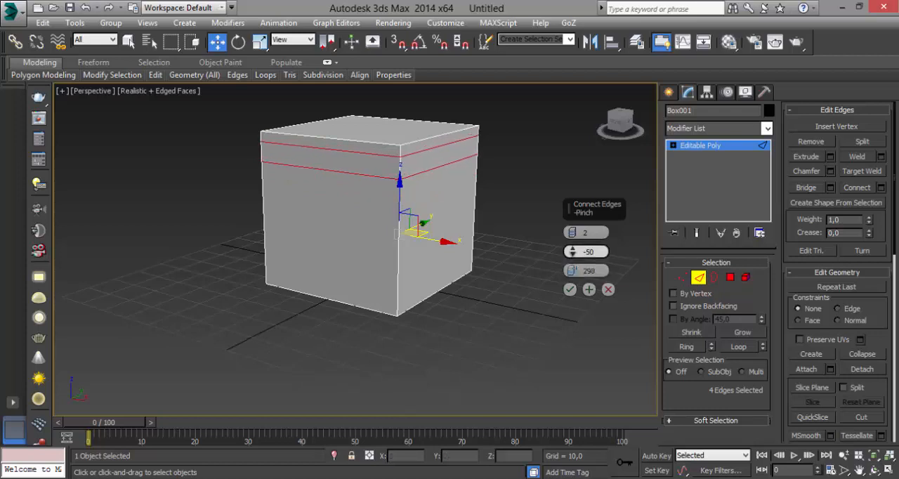
left_click(576, 261)
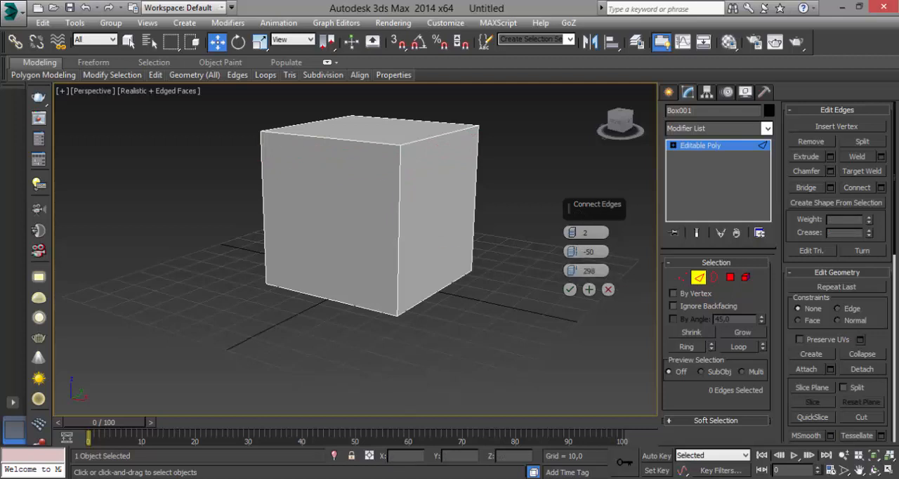
key("ctrl+z")
mouse_move(572, 252)
left_mouse_down()
mouse_move(572, 267)
mouse_move(573, 257)
left_mouse_up()
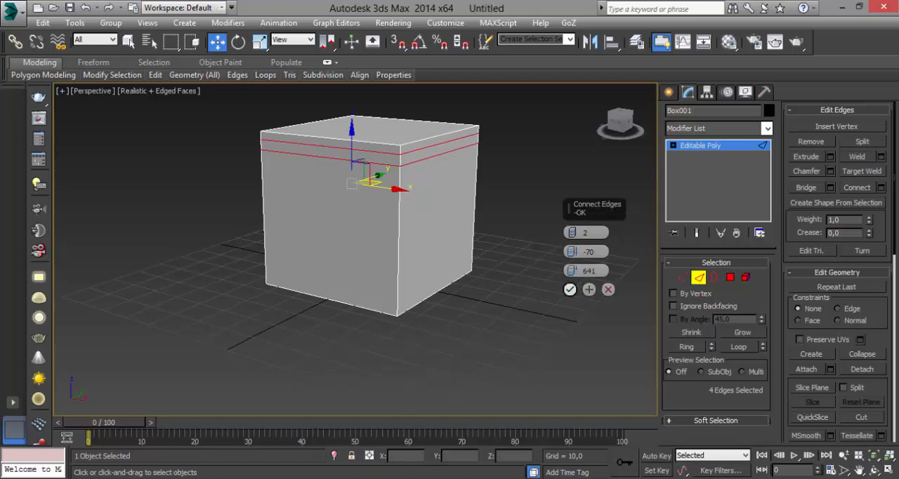
left_click(570, 289)
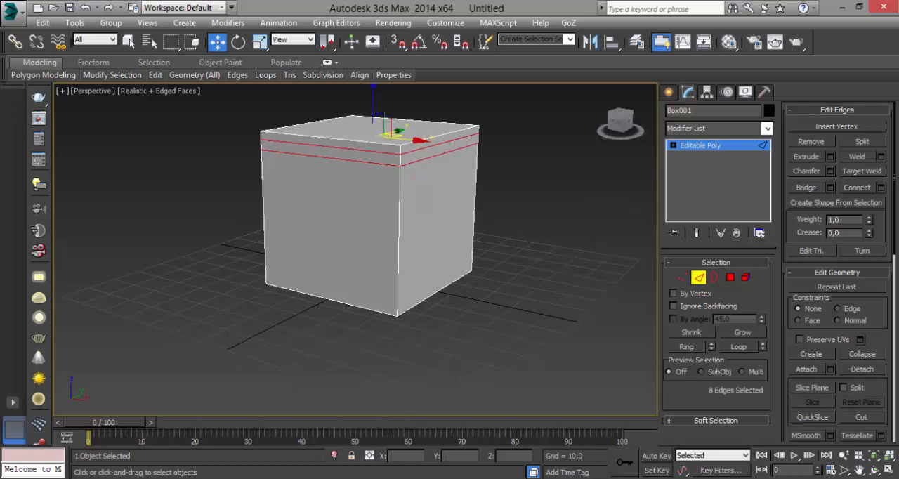
Select the ring of four narrow polygons between the two new edge loops near the cube's top
middle_click_drag(449, 242, 386, 228, "alt")
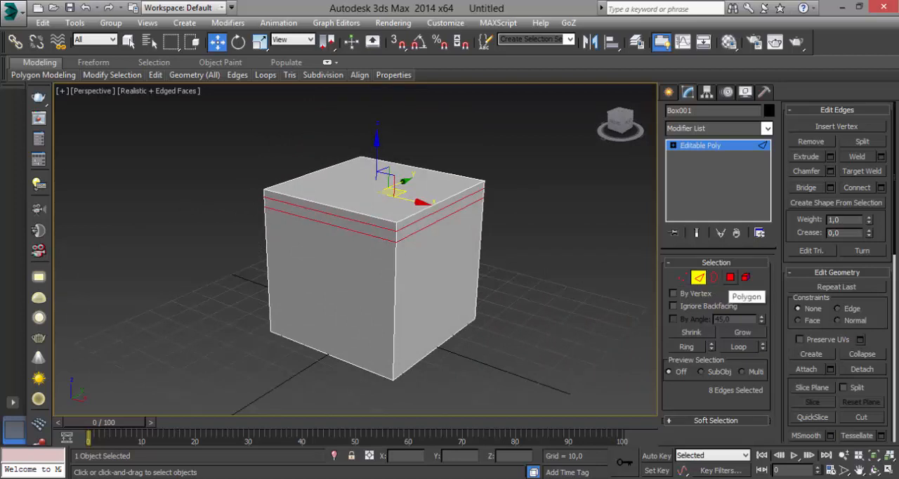
left_click(730, 277)
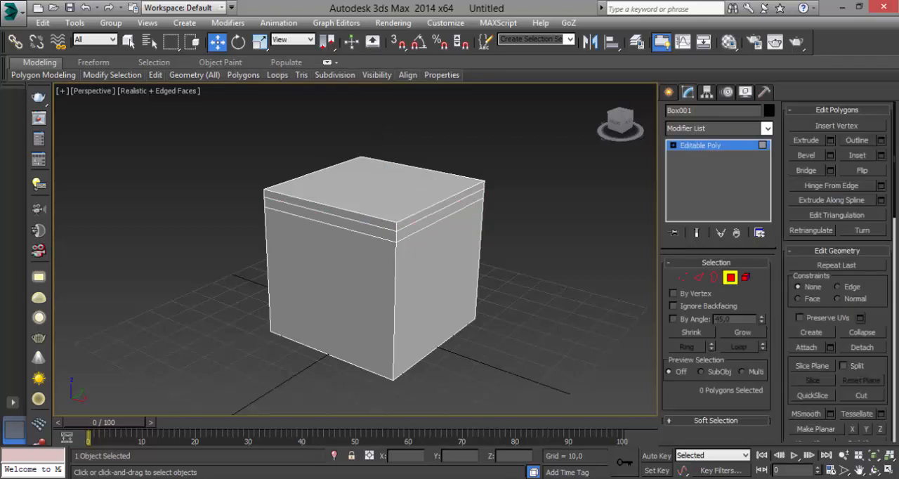
left_click(463, 205)
middle_click_drag(442, 214, 469, 211, "alt")
left_click(365, 214, "shift")
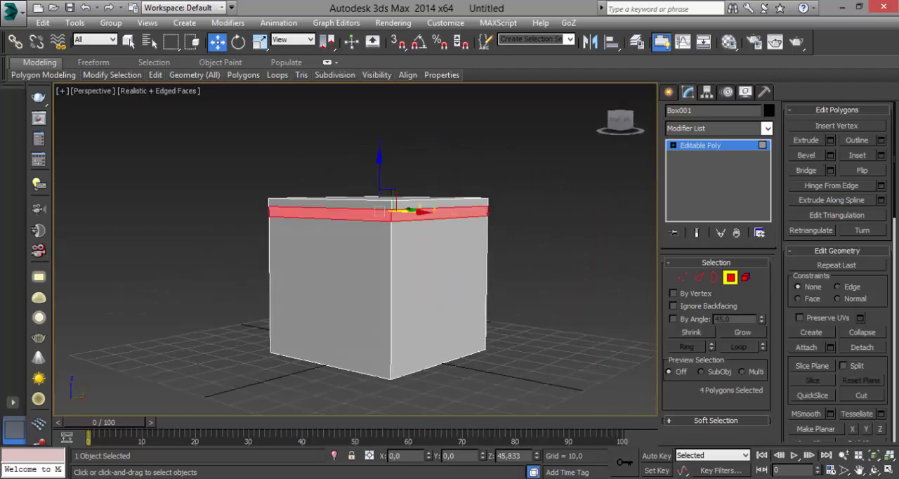
middle_click_drag(365, 214, 151, 226, "alt")
middle_click_drag(270, 247, 331, 272, "alt")
scroll(355, 249, "down", 3)
scroll(273, 254, "up", 5)
scroll(439, 252, "down", 6)
scroll(449, 337, "up", 3)
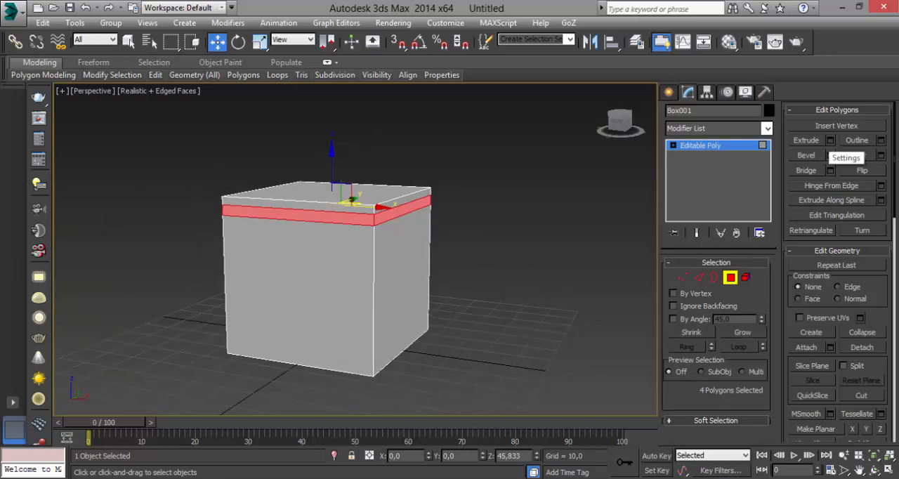
Start an Extrude Polygons operation with settings on the selected band and set its type to Local Normal
left_click(830, 140)
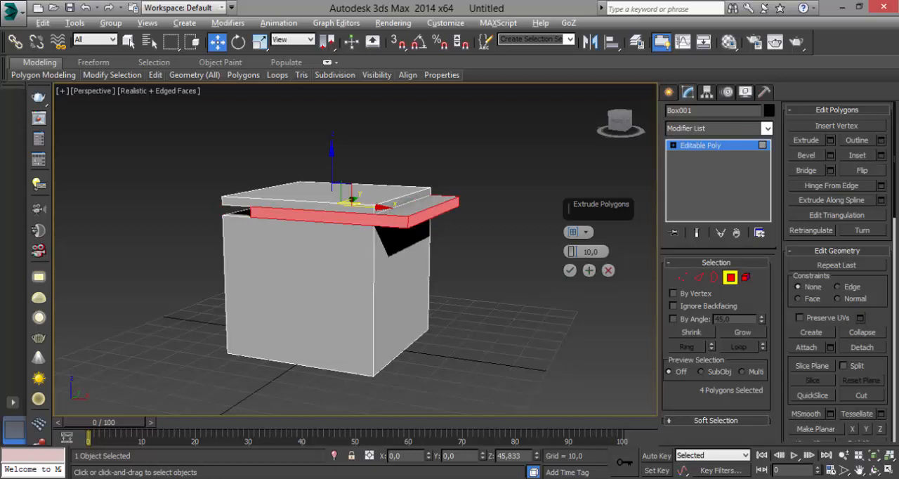
middle_click_drag(365, 267, 428, 275, "alt")
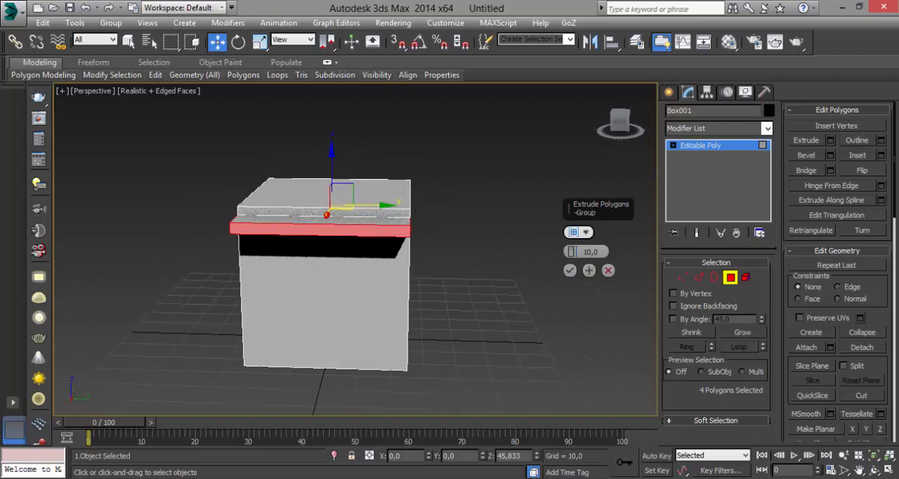
left_click(586, 231)
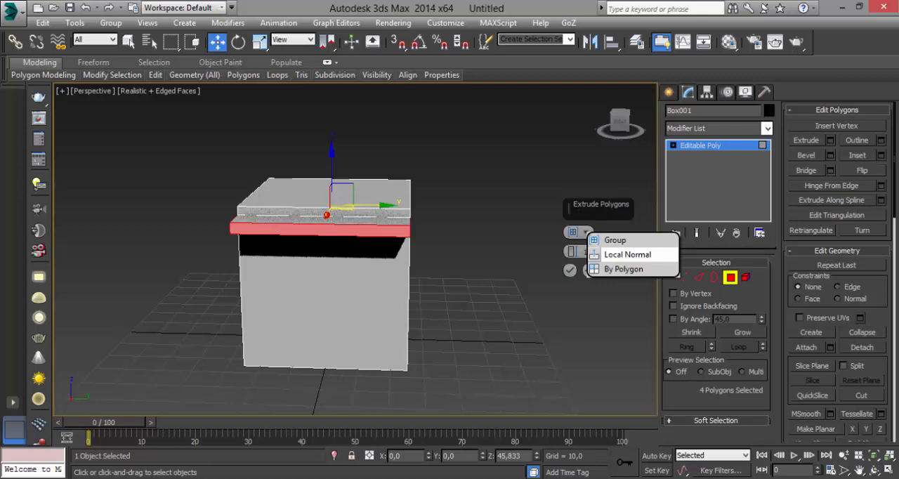
left_click(627, 254)
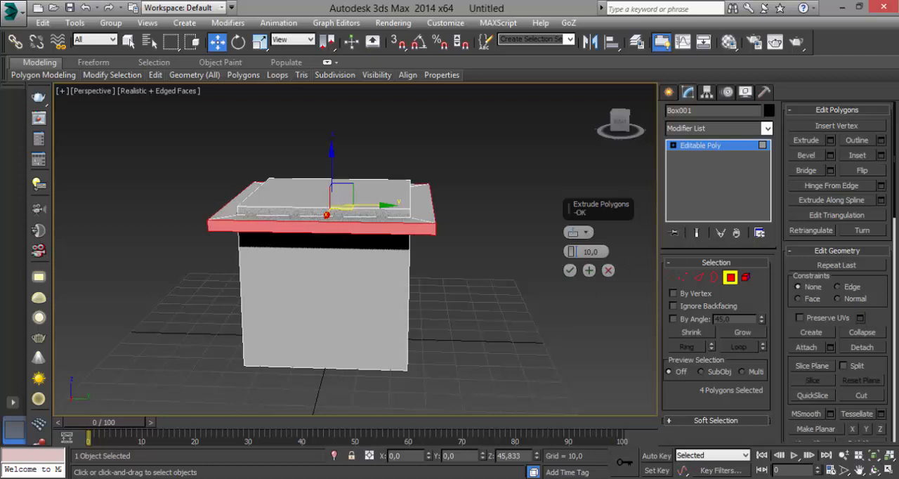
middle_click_drag(464, 239, 486, 273, "alt")
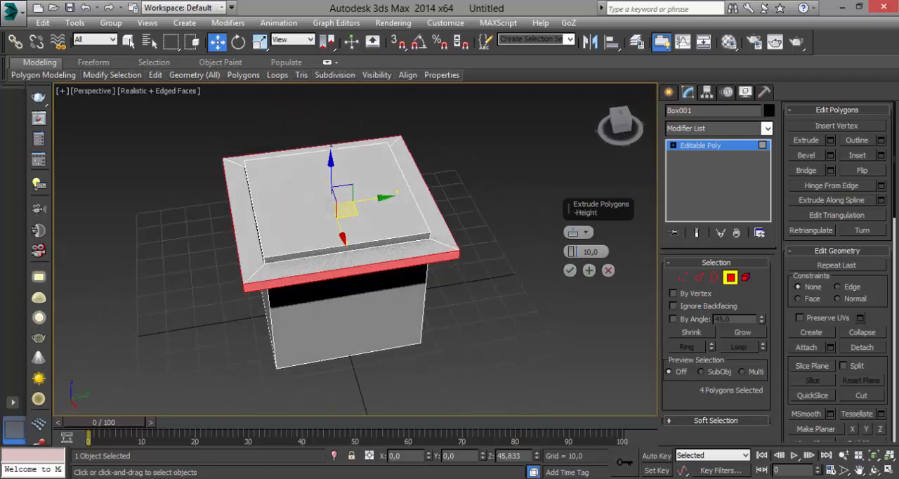
Try the By Polygon extrusion type on the selected band
left_click(582, 231)
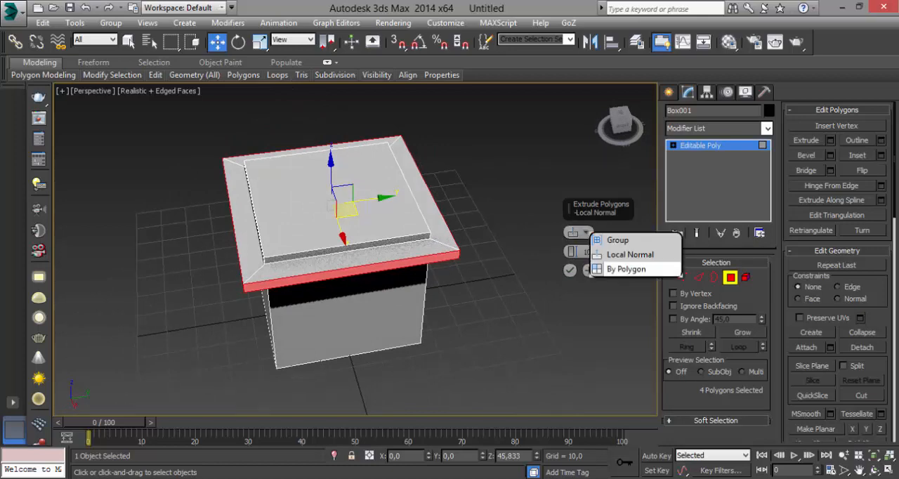
left_click(610, 265)
middle_click_drag(502, 242, 320, 272, "alt")
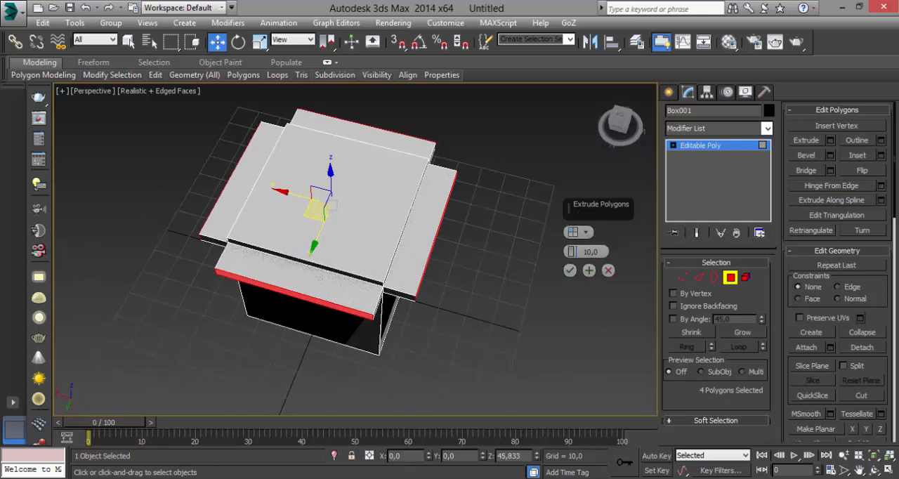
middle_click_drag(332, 205, 404, 158, "alt")
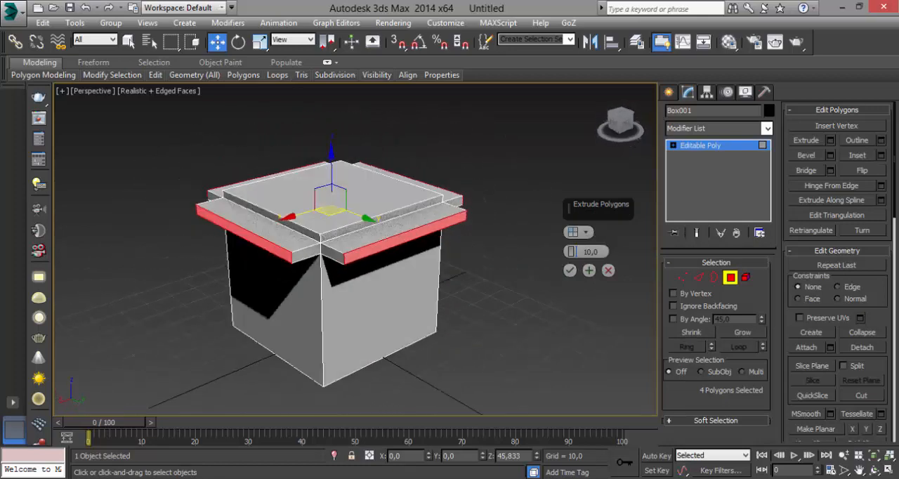
Extrude the selected band by Local Normal with a height of 5,649 to form a projecting rim
left_click(585, 233)
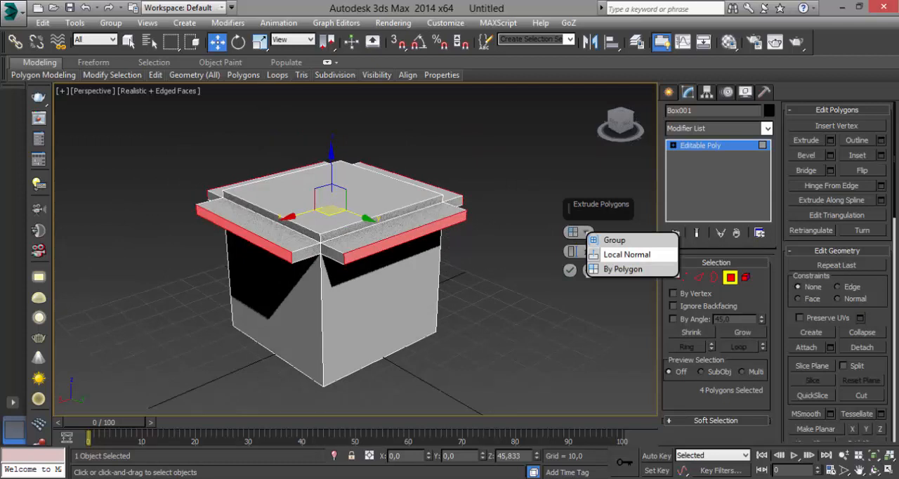
left_click(605, 255)
middle_click_drag(520, 242, 535, 281, "alt")
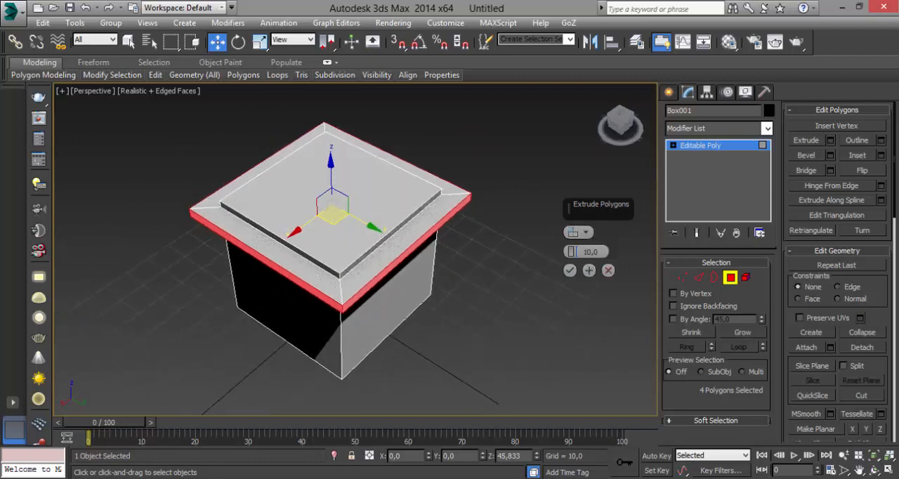
mouse_move(572, 251)
left_mouse_down()
mouse_move(573, 276)
mouse_move(573, 266)
left_mouse_up()
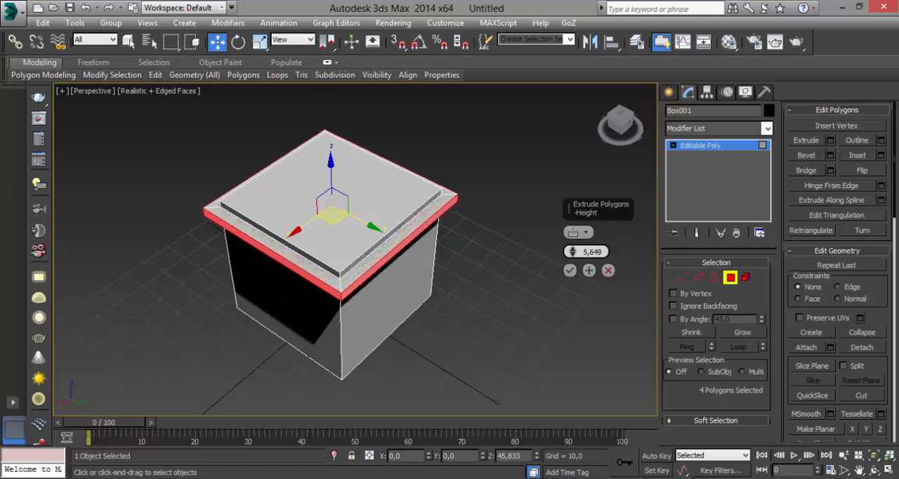
middle_click_drag(516, 253, 457, 247, "alt")
left_click(570, 271)
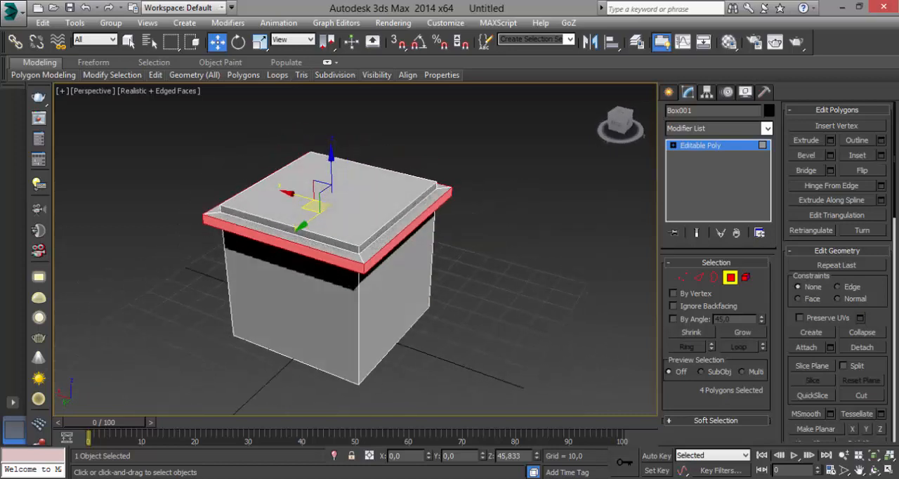
middle_click_drag(492, 274, 495, 230, "alt")
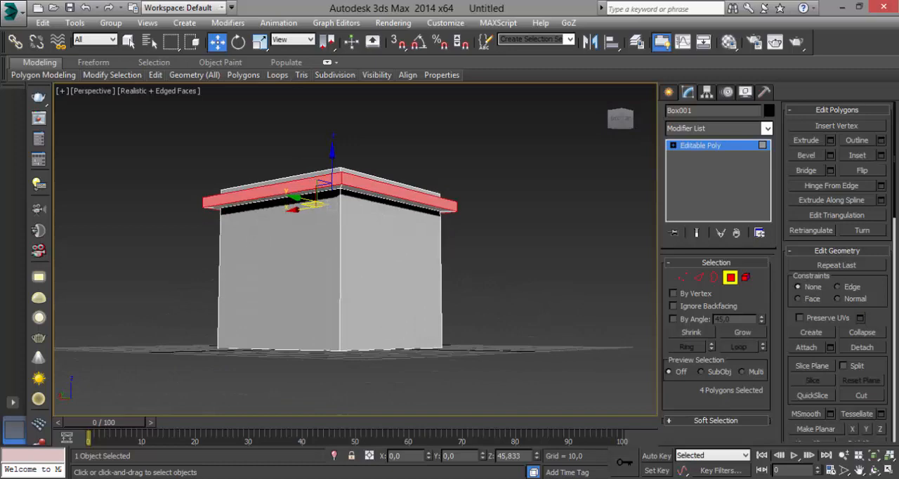
middle_click_drag(337, 259, 460, 233, "alt")
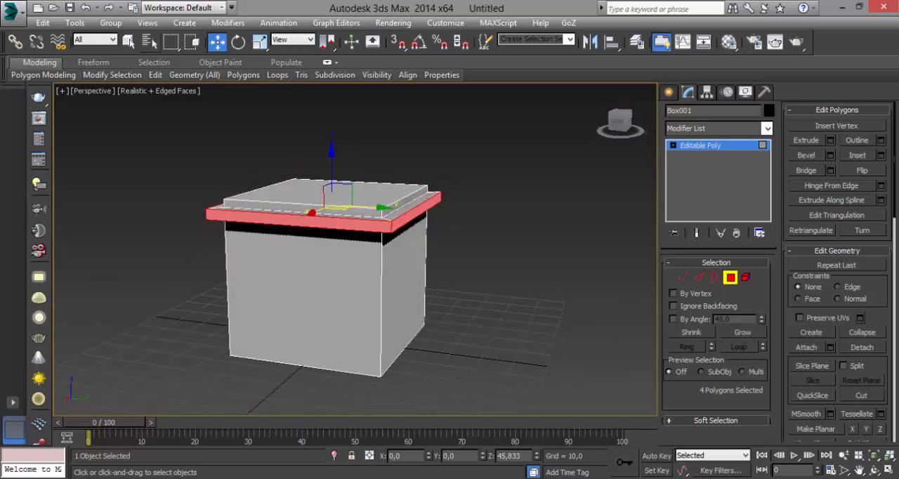
left_click(146, 23)
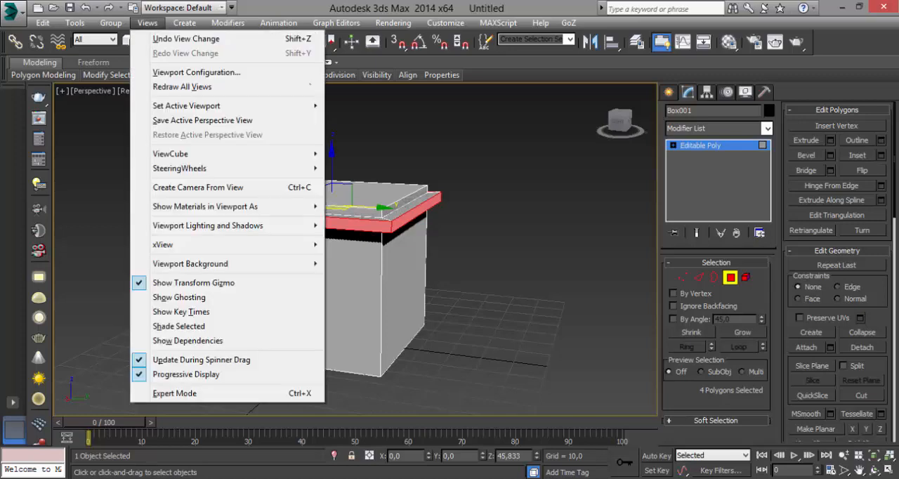
left_click(197, 72)
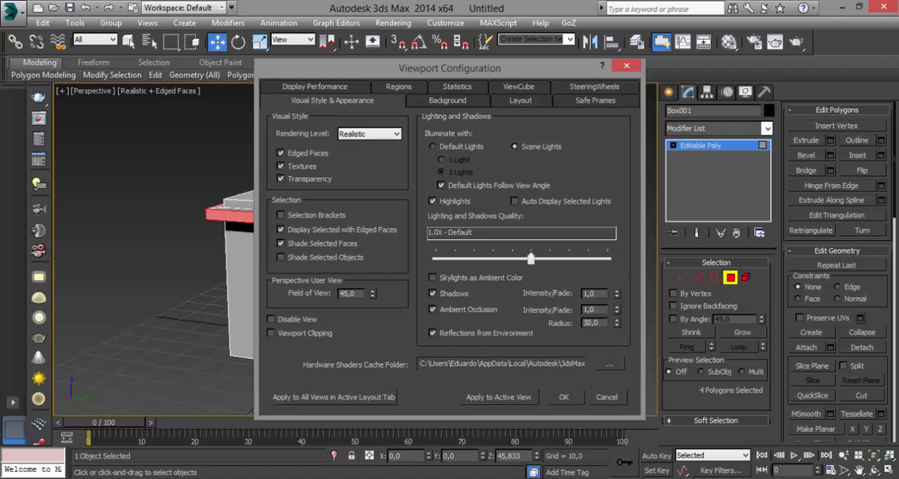
key("Escape")
Switch the perspective view's visual style from Realistic to Shaded
left_click(176, 90)
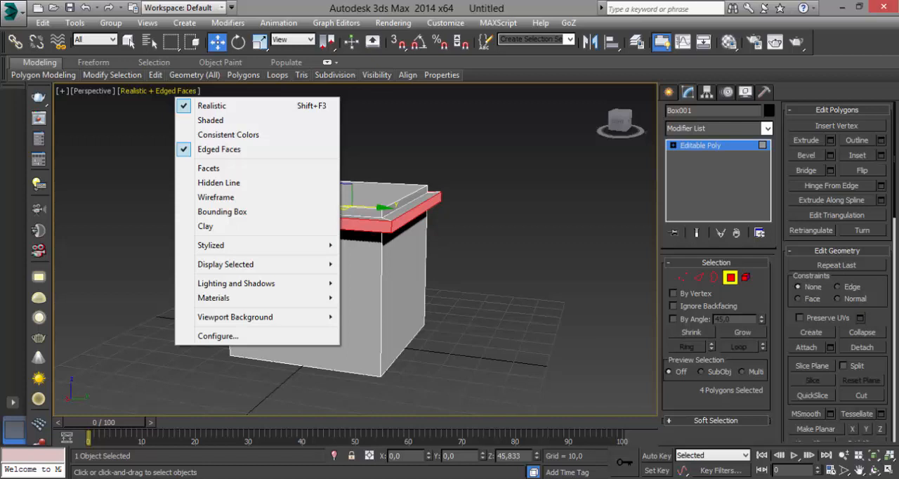
left_click(210, 120)
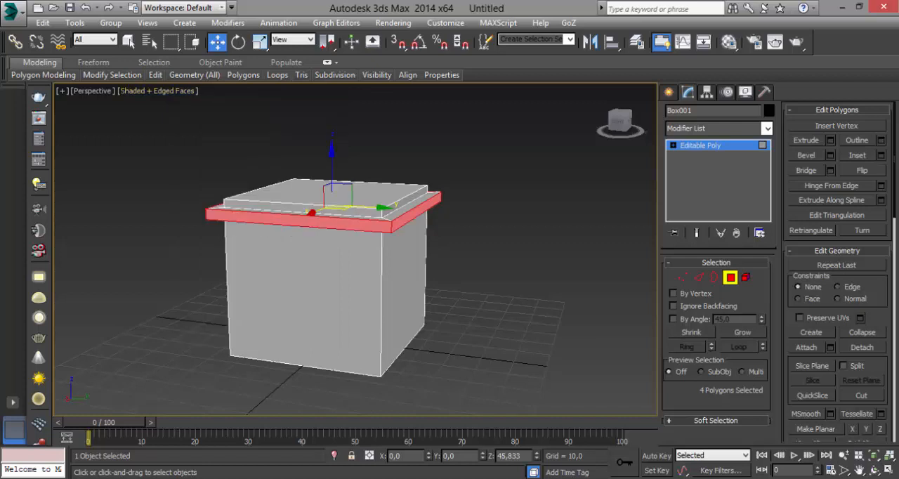
Examine the extruded rim around the box from several angles and distances
middle_click_drag(355, 249, 381, 319, "alt")
scroll(316, 267, "down", 5)
scroll(305, 214, "up", 5)
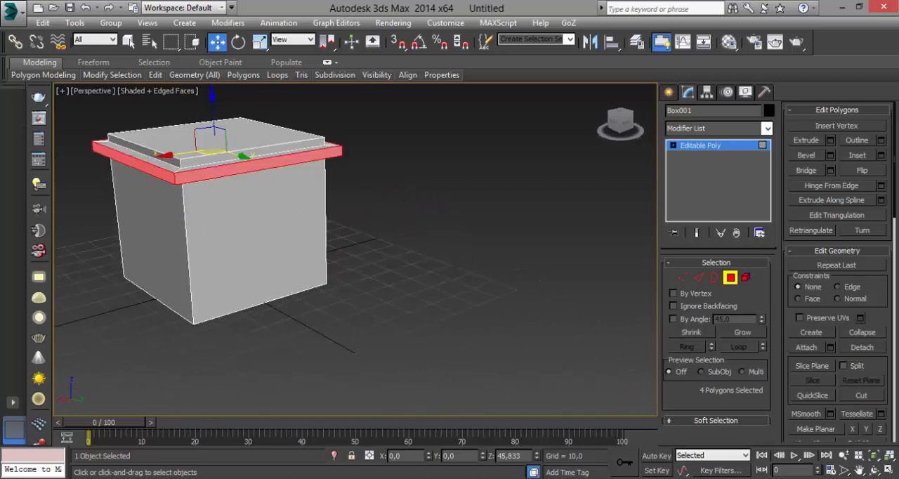
scroll(316, 232, "down", 3)
scroll(416, 255, "up", 5)
middle_click_drag(417, 255, 529, 324)
scroll(533, 327, "down", 4)
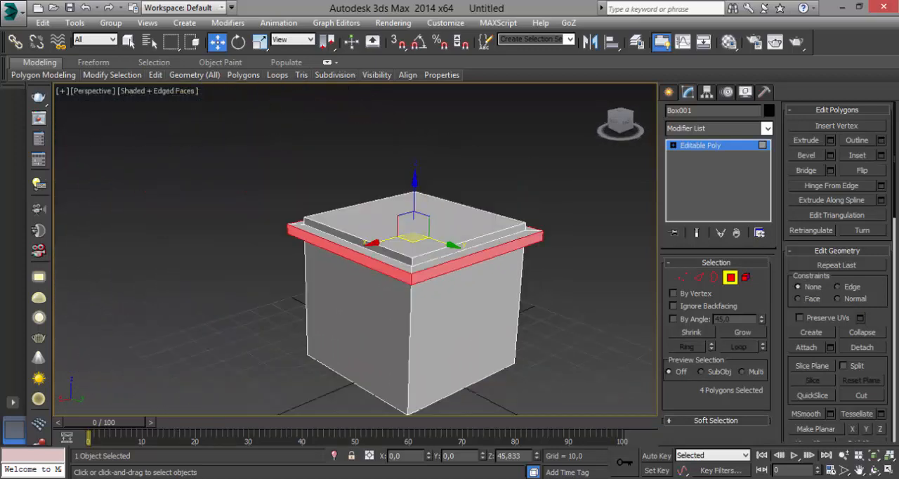
middle_click_drag(554, 274, 492, 299, "alt")
scroll(467, 266, "down", 4)
scroll(446, 281, "up", 4)
scroll(496, 295, "up", 4)
scroll(467, 296, "down", 4)
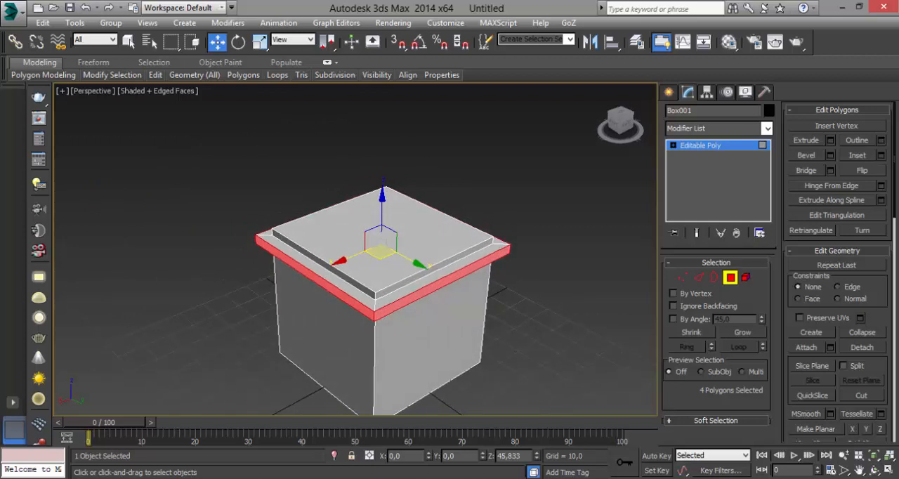
Clear the polygon selection and select the loop of four edges along the upper outer border of the rim
key("ctrl+d")
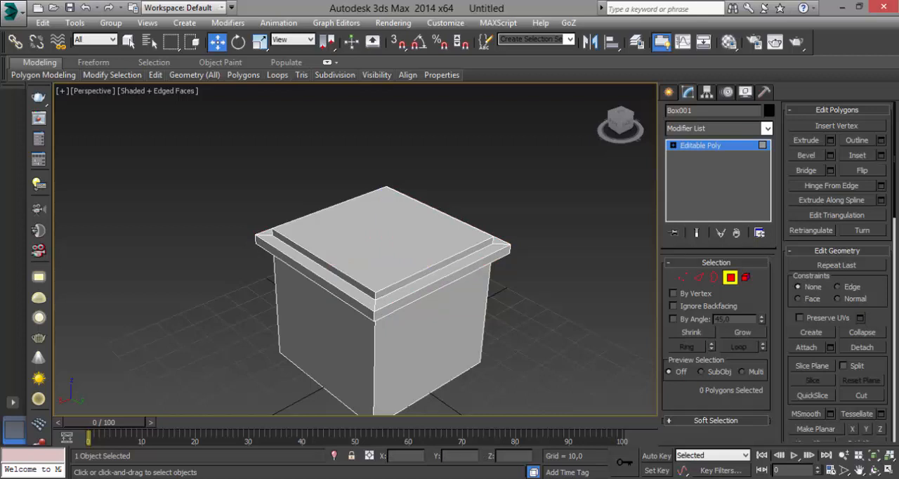
left_click(442, 275)
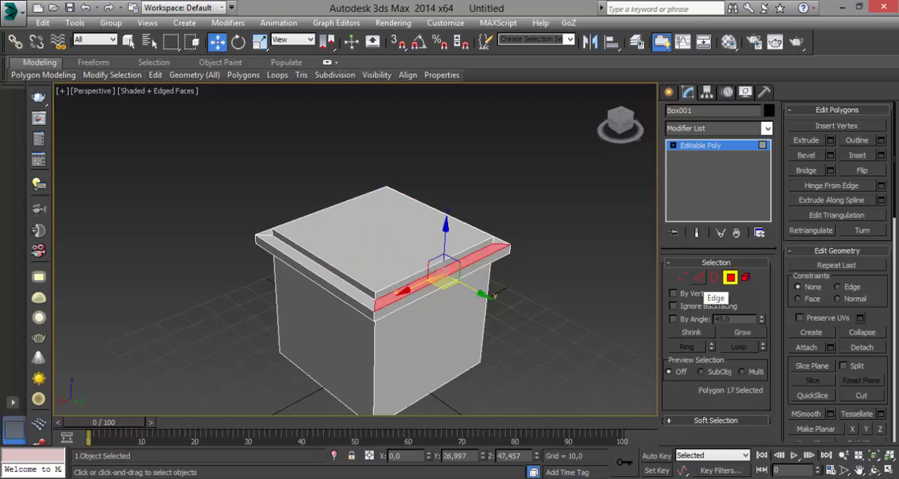
left_click(698, 277)
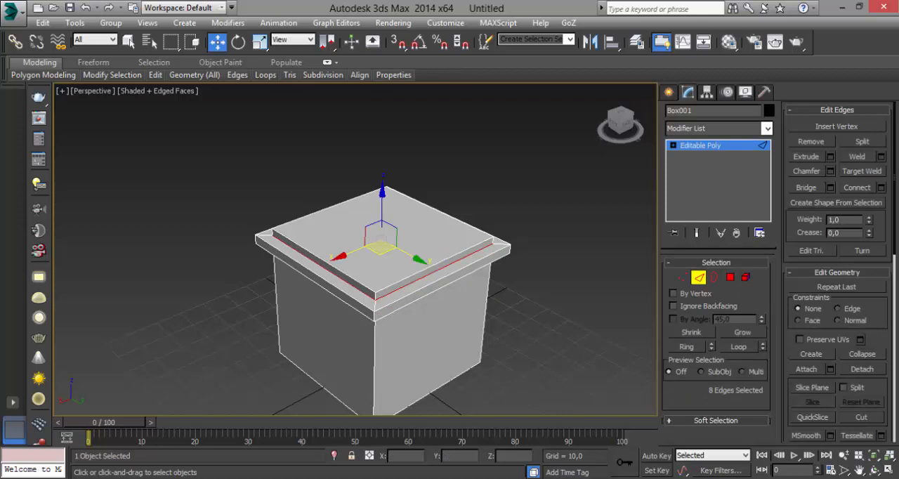
left_click(447, 277)
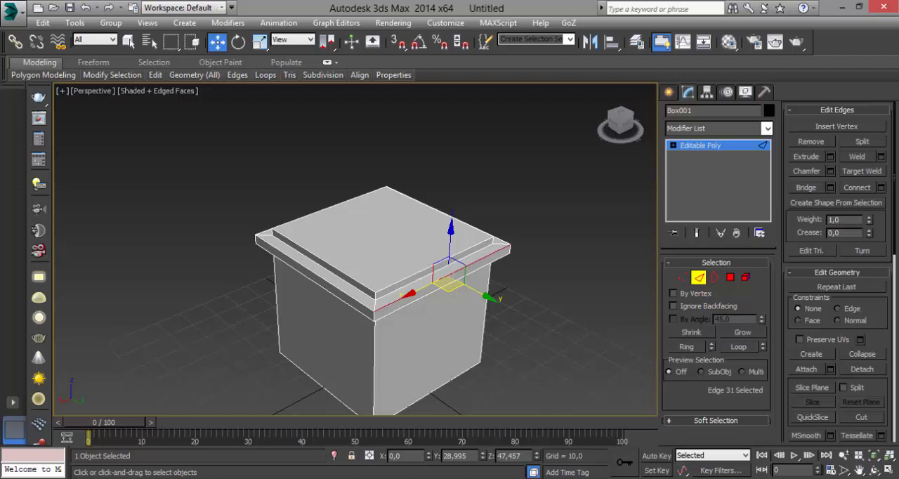
middle_click_drag(449, 295, 417, 289, "alt")
left_click(739, 347)
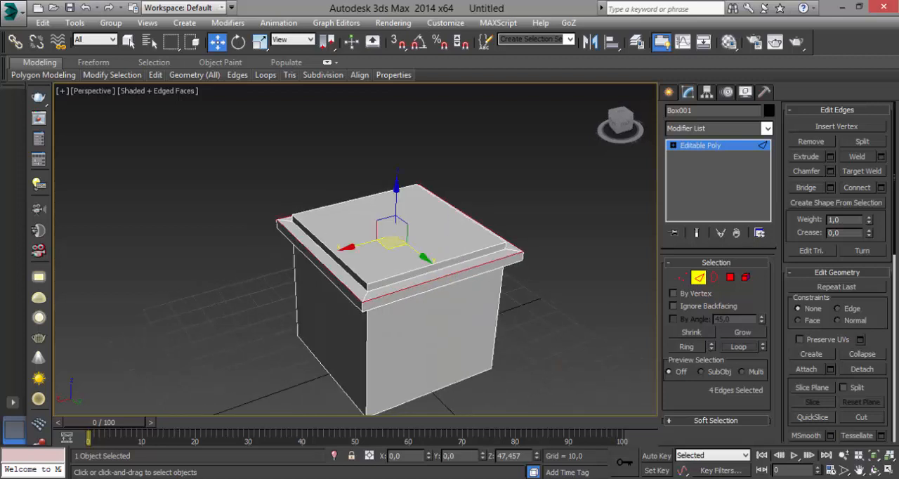
Select the upper outer edge loop of the rim and add the lower outer edge loop to the selection
middle_click_drag(449, 281, 493, 290, "alt")
left_click(548, 294)
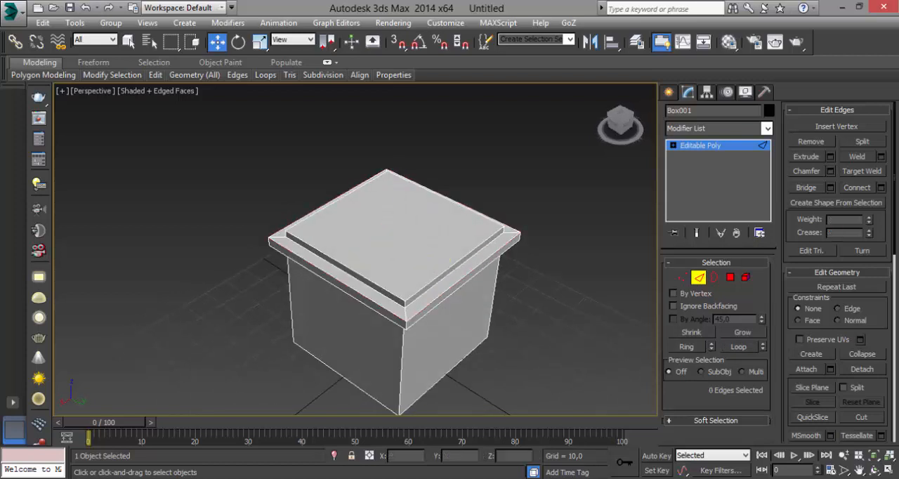
left_click(466, 274)
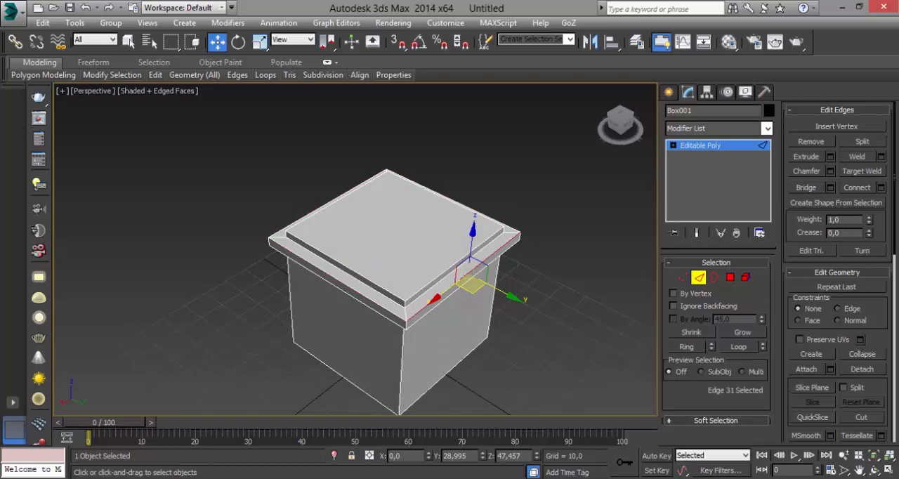
left_click(738, 347)
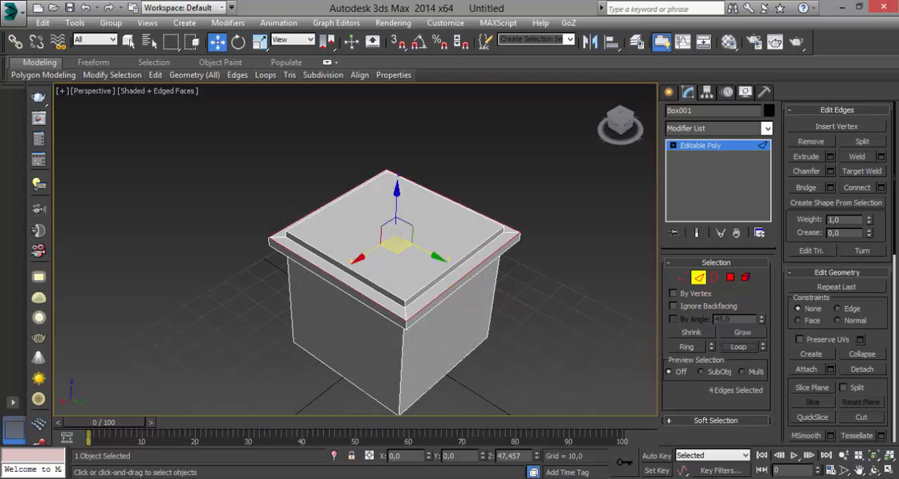
middle_click_drag(482, 279, 400, 291, "alt")
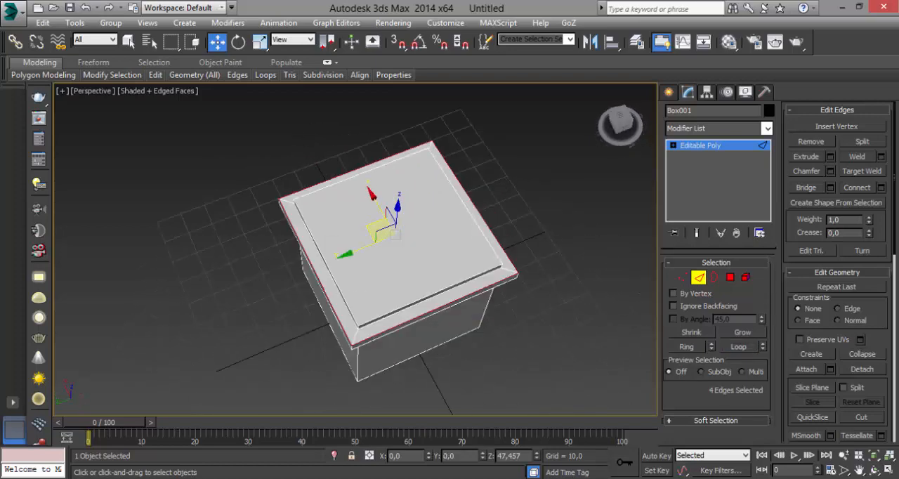
middle_click_drag(396, 235, 558, 168, "alt")
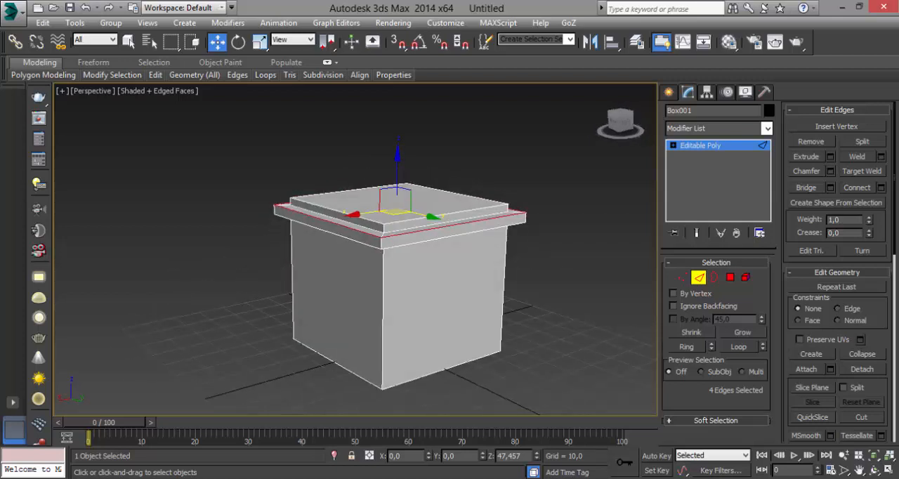
left_click(449, 236, "ctrl")
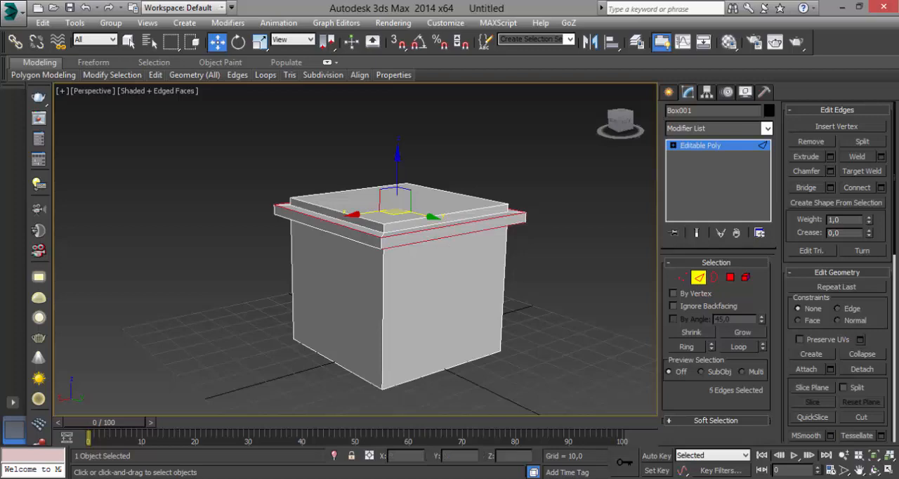
left_click(738, 347)
middle_click_drag(421, 246, 439, 277, "alt")
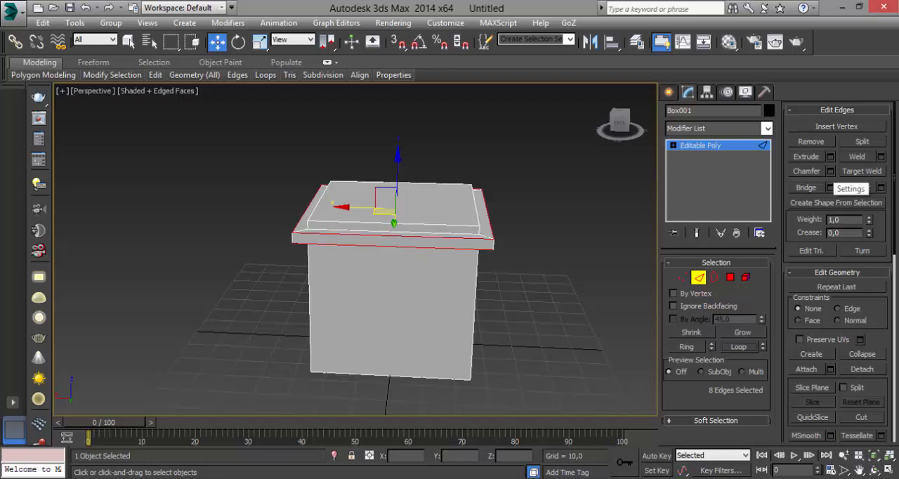
Set up a Chamfer on both selected rim loops with 5 connect edge segments and an edge chamfer amount of 0,456
left_click(829, 170)
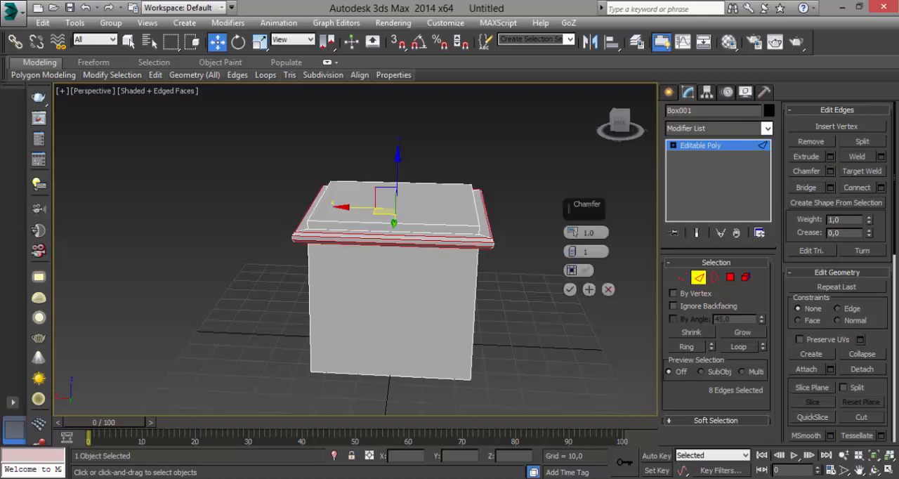
middle_click_drag(456, 281, 387, 289, "alt")
scroll(344, 239, "up", 4)
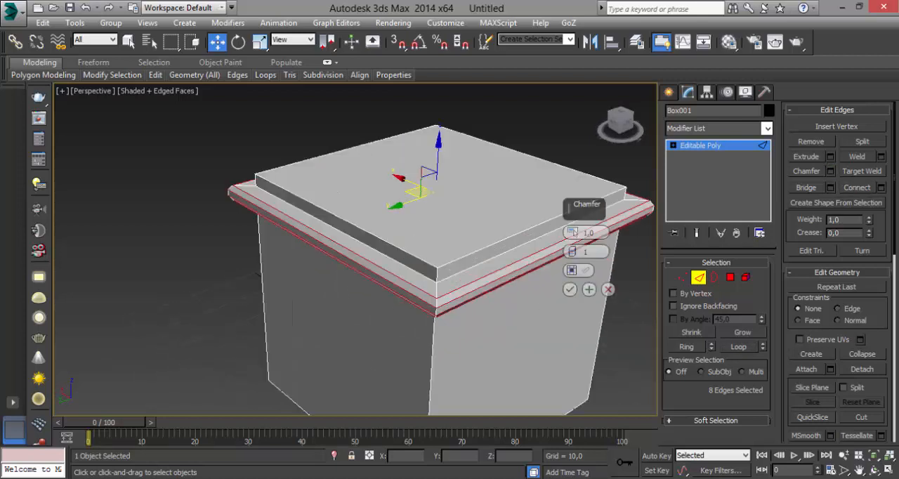
scroll(474, 282, "up", 4)
scroll(587, 288, "down", 4)
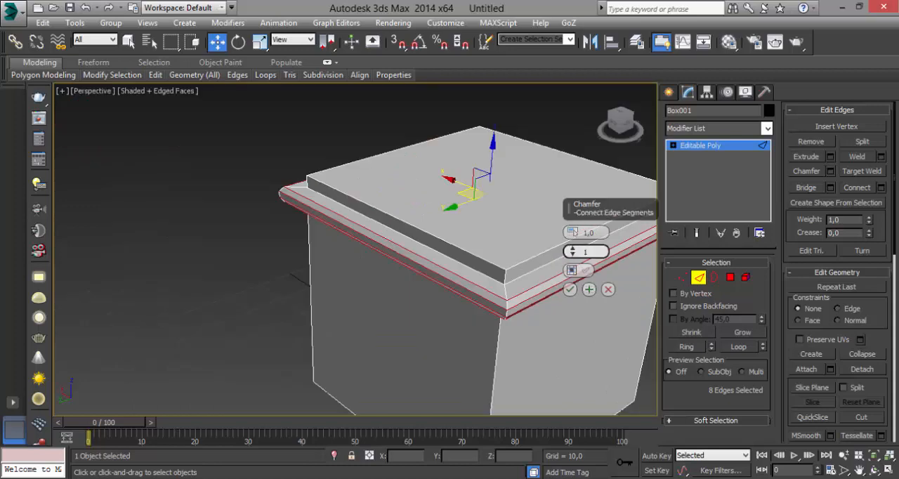
scroll(584, 257, "up", 5)
scroll(590, 281, "down", 3)
middle_click_drag(596, 289, 556, 255, "alt")
left_click_drag(572, 251, 573, 245)
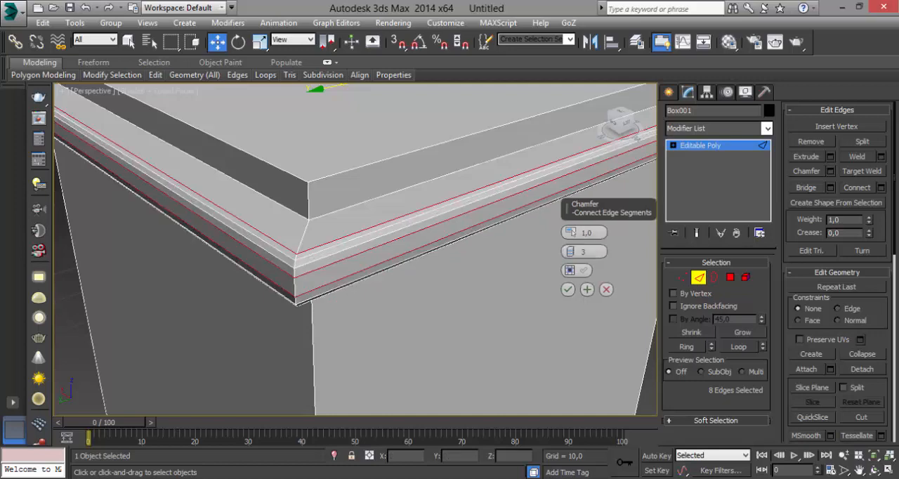
left_click(572, 248)
left_click(571, 249)
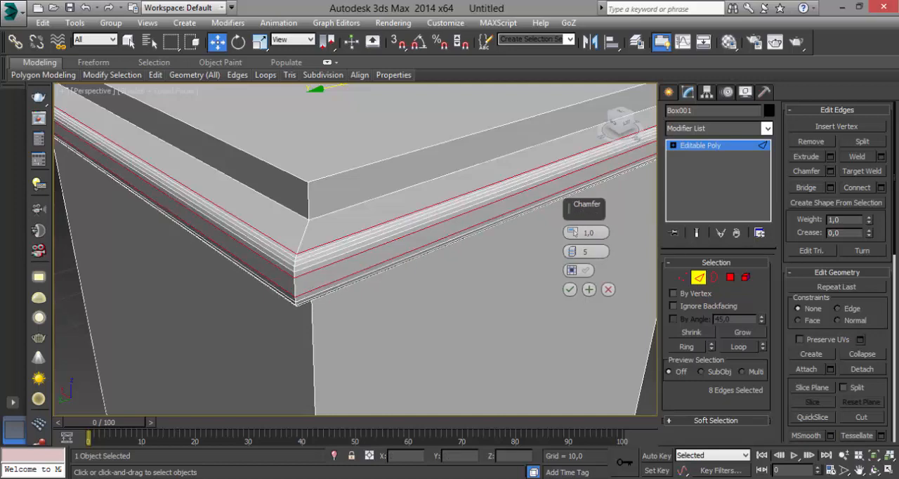
mouse_move(570, 232)
left_mouse_down()
mouse_move(570, 253)
mouse_move(570, 244)
left_mouse_up()
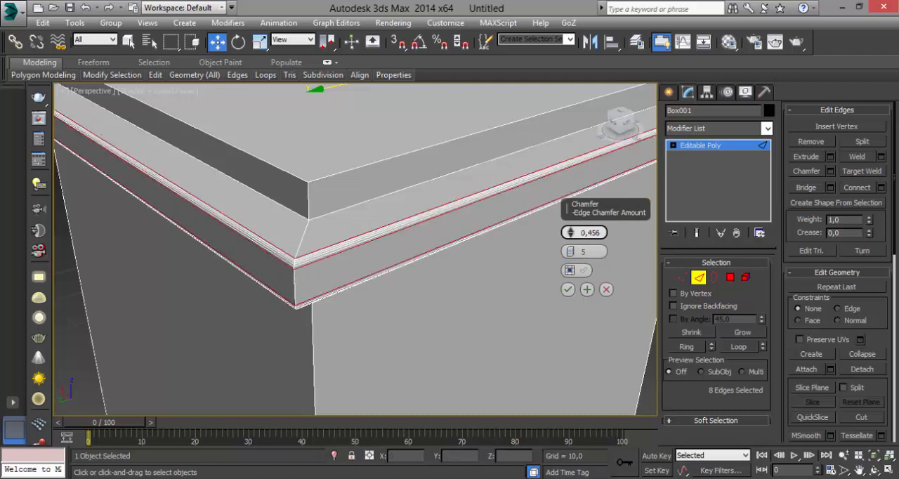
Reduce the chamfer's connect edge segments to 4, apply the chamfer and clear the edge selection
middle_click_drag(449, 280, 496, 299, "alt")
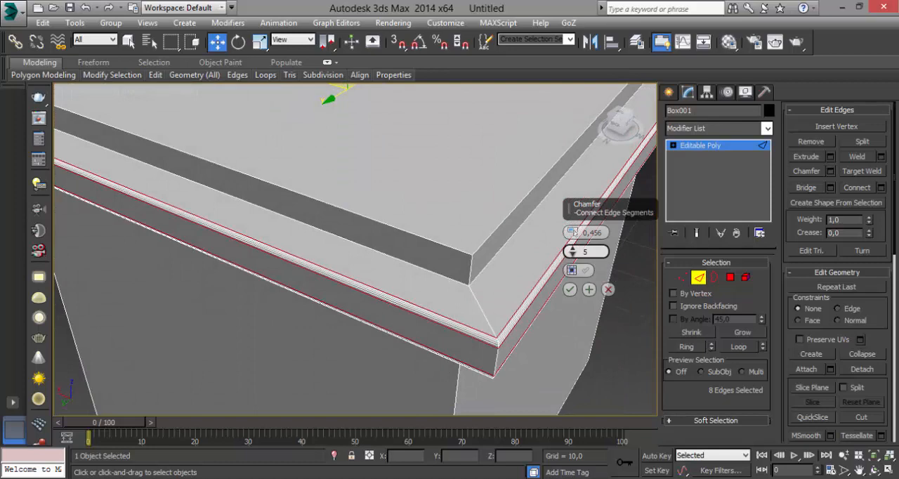
left_click(572, 254)
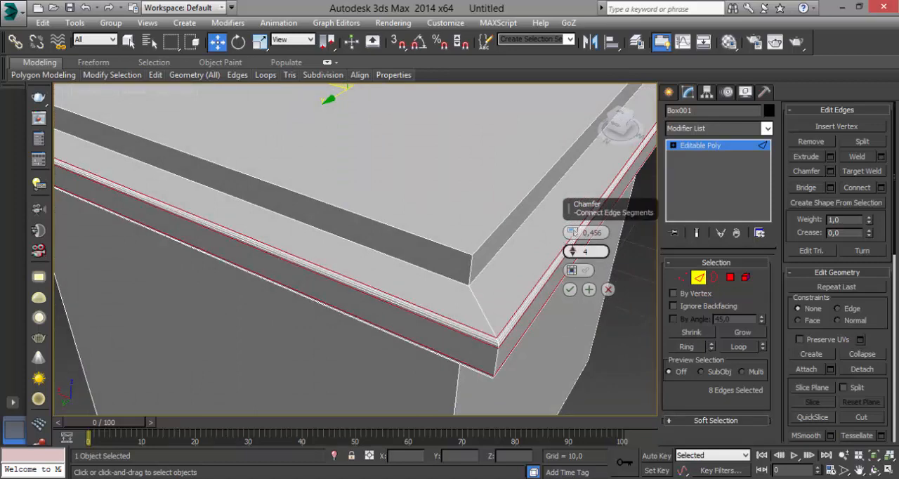
scroll(495, 302, "down", 2)
scroll(496, 302, "up", 3)
middle_click_drag(496, 302, 460, 299, "alt")
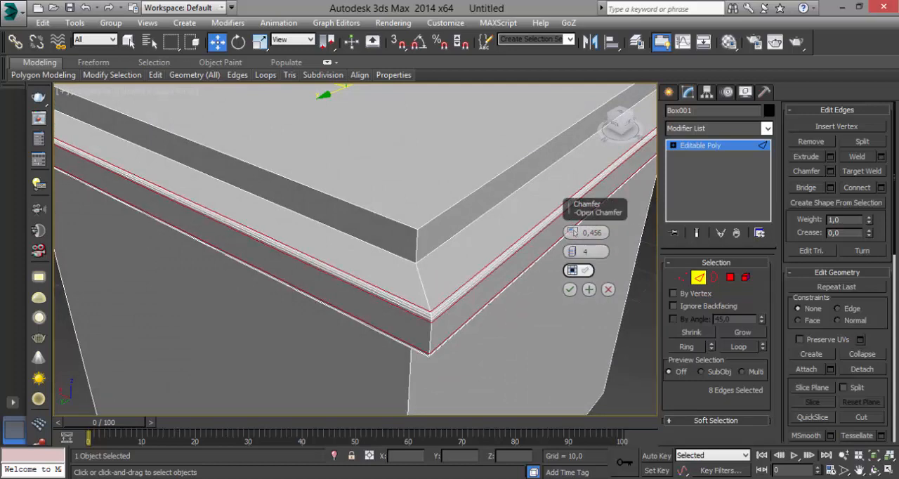
middle_click_drag(469, 309, 476, 241, "alt")
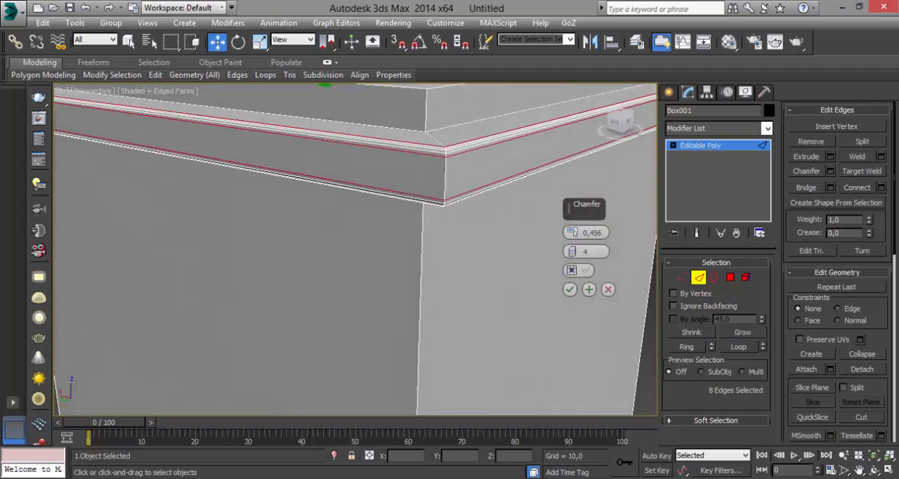
left_click(569, 289)
middle_click_drag(521, 281, 534, 328, "alt")
left_click(534, 331)
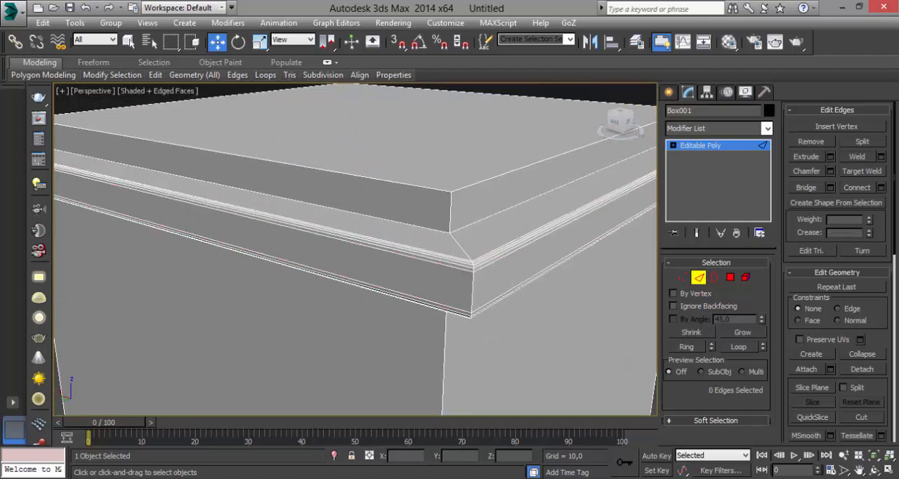
Try to select the ring of vertical corner edges on the rim's outer face
left_click(474, 292)
scroll(495, 300, "down", 4)
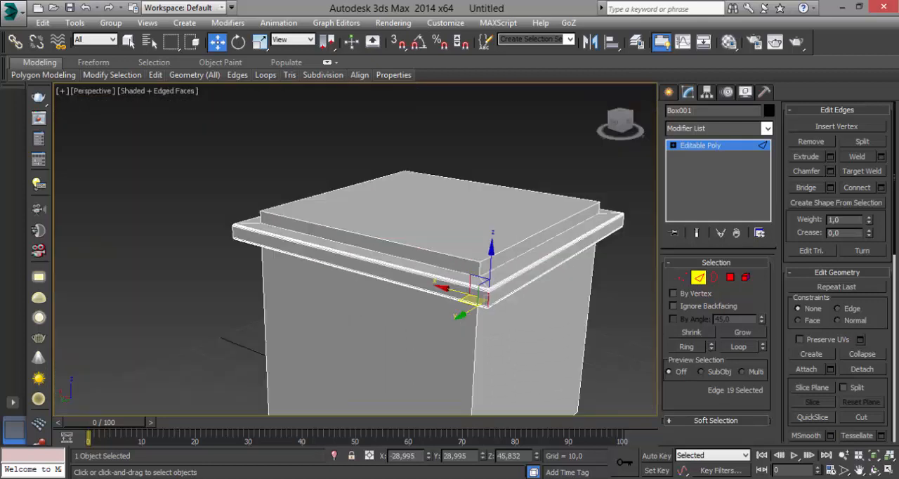
middle_click_drag(494, 272, 407, 254, "alt")
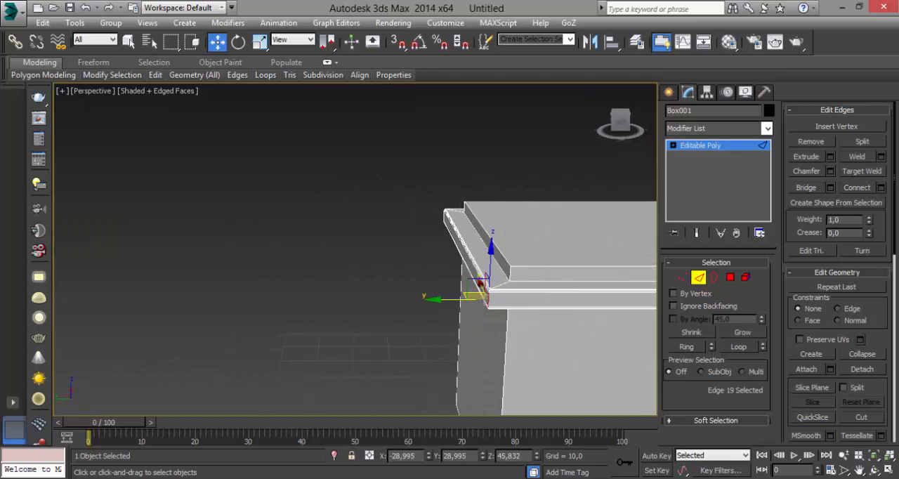
middle_click_drag(485, 288, 77, 243)
middle_click_drag(421, 281, 365, 256, "alt")
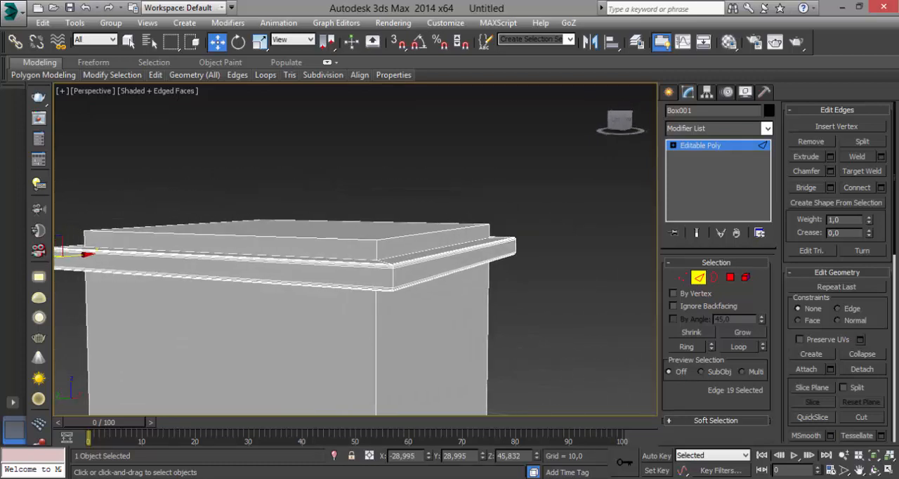
left_click(394, 278)
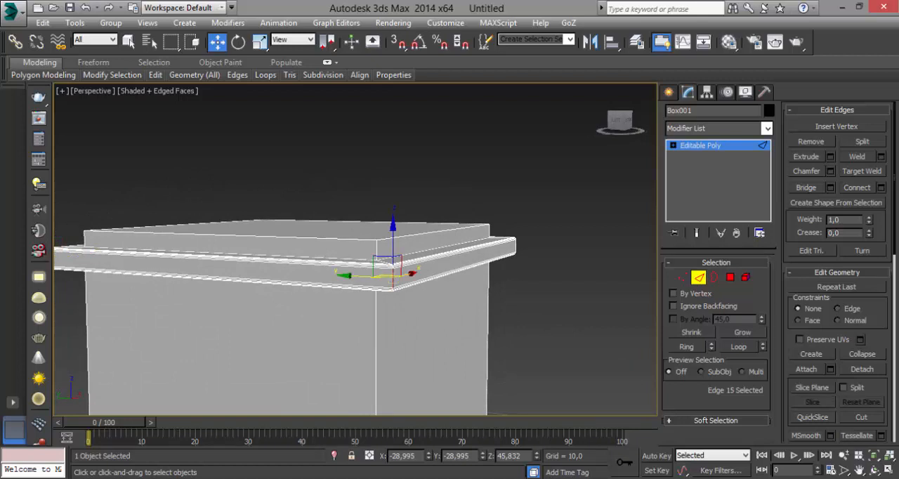
left_click(686, 347)
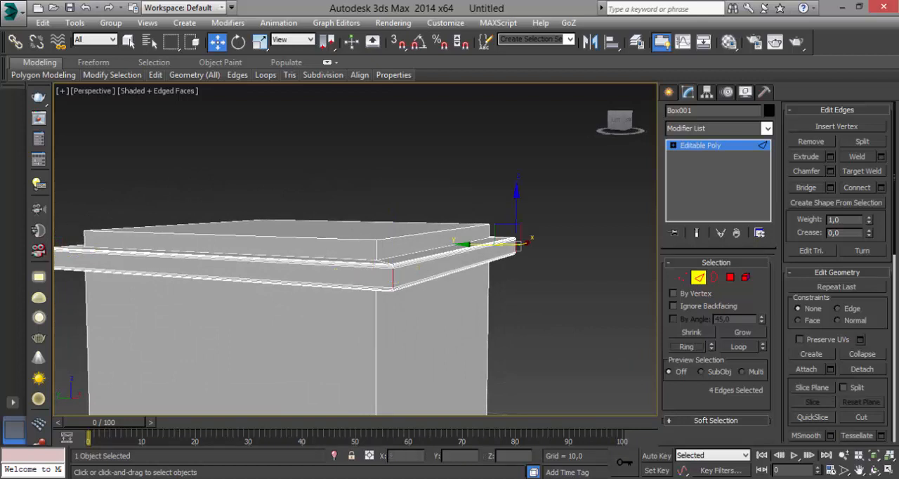
middle_click_drag(394, 281, 516, 286)
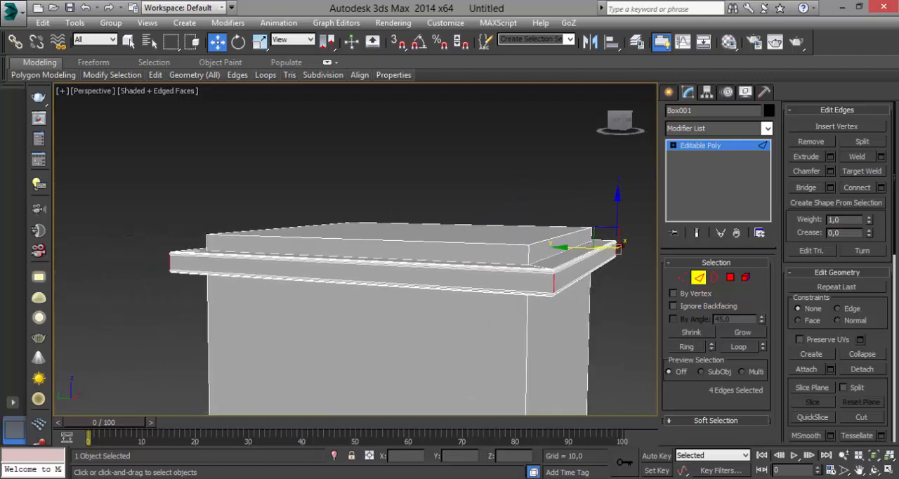
middle_click_drag(337, 274, 548, 288, "alt")
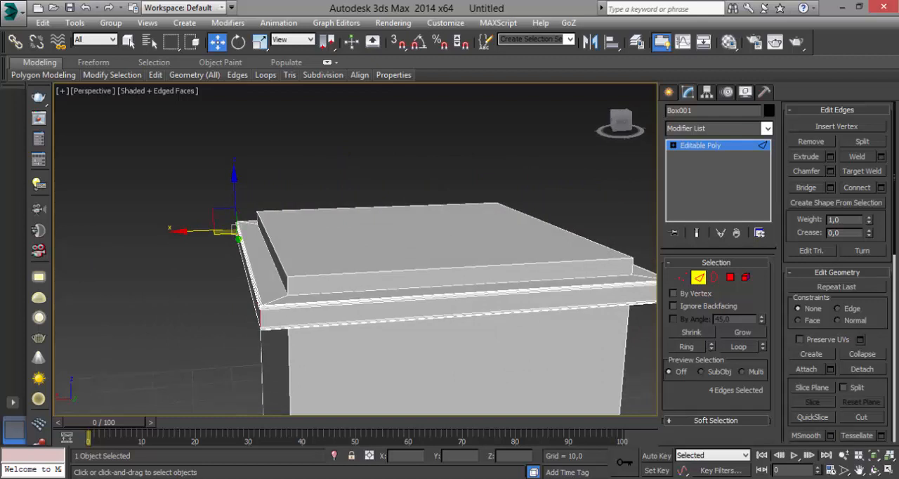
middle_click_drag(548, 288, 456, 291, "alt")
key("ctrl+z")
key("ctrl+z")
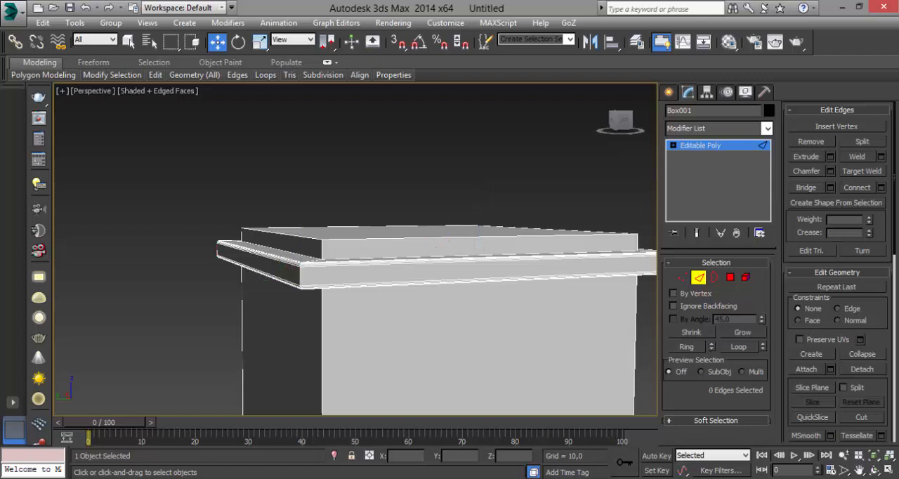
With the Select Object tool, select the ring of four vertical corner edges on the rim's outer face
left_click(301, 276)
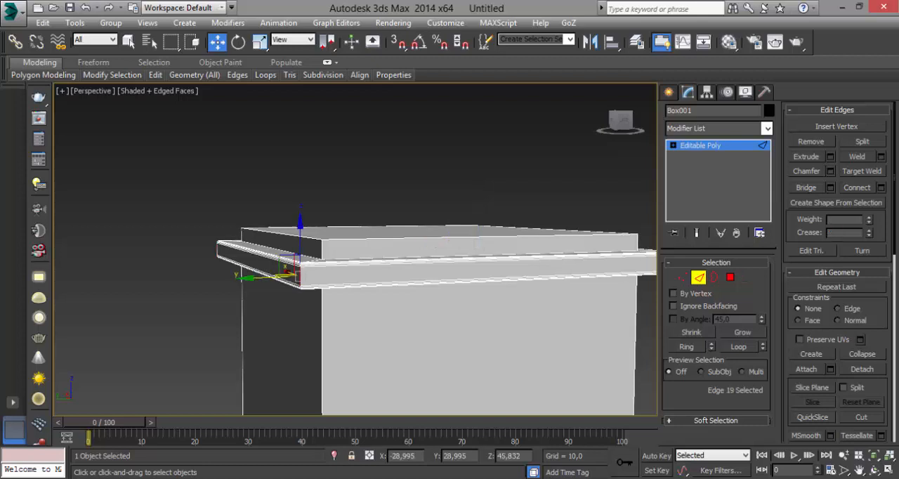
middle_click_drag(299, 276, 365, 292, "alt")
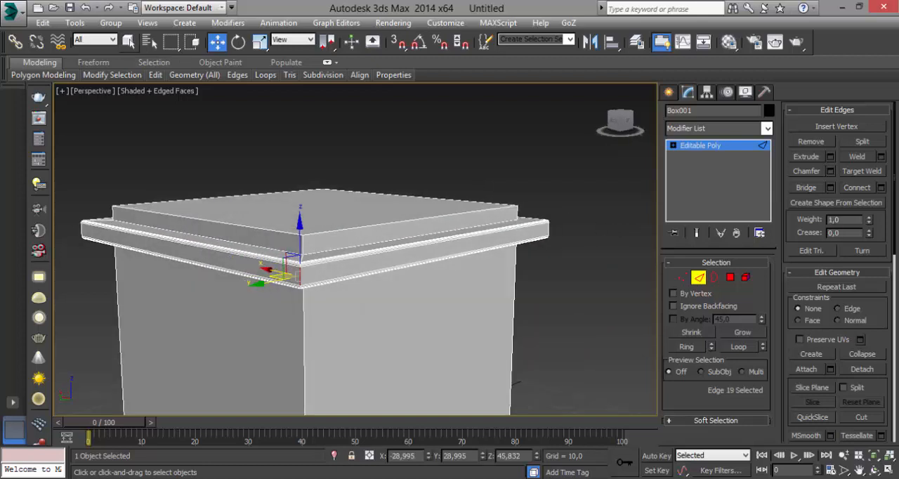
left_click(128, 42)
left_click(686, 347)
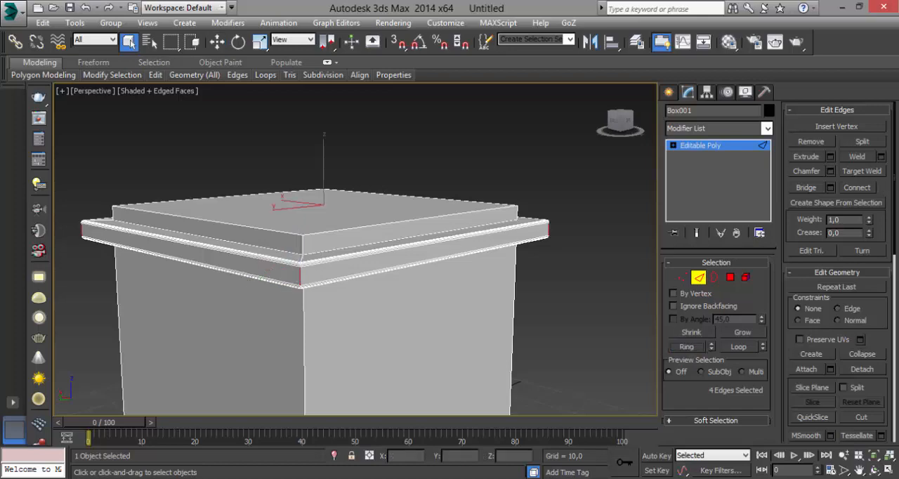
middle_click_drag(305, 280, 616, 275, "alt")
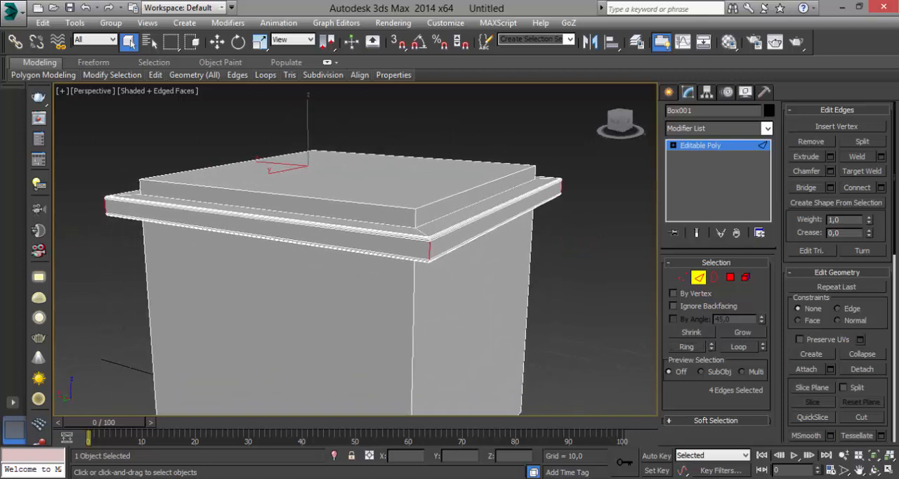
Chamfer the four vertical corner edges by 0,456 with 4 segments and clear the edge selection
left_click(830, 170)
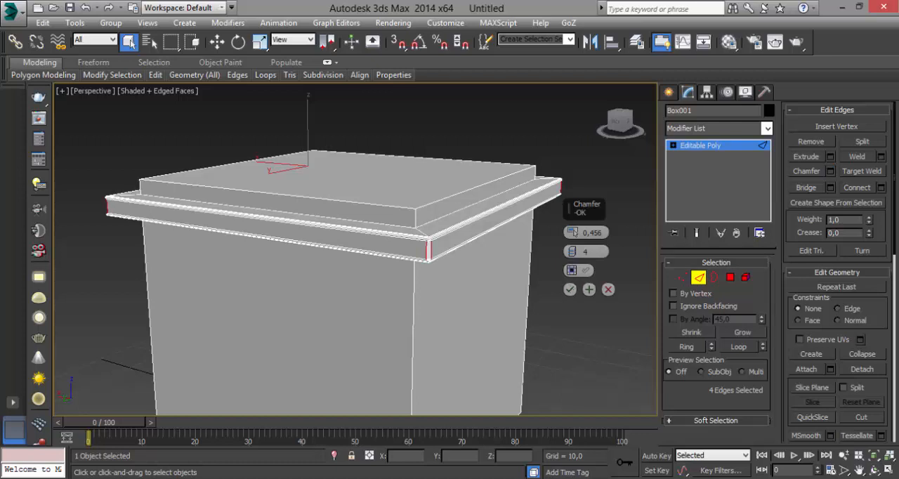
left_click(569, 290)
middle_click_drag(570, 289, 565, 326, "alt")
left_click(565, 326)
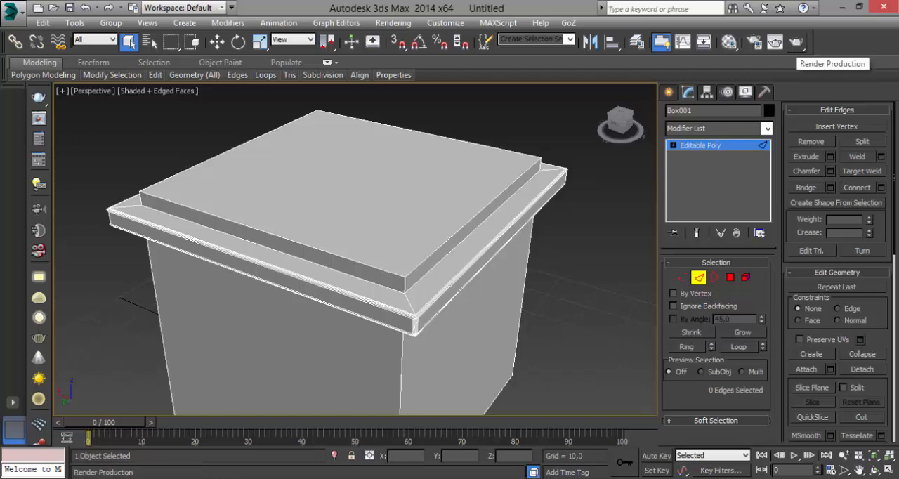
Render the perspective view of the box, and render it again close up on the chamfered rim corner
left_click(776, 42)
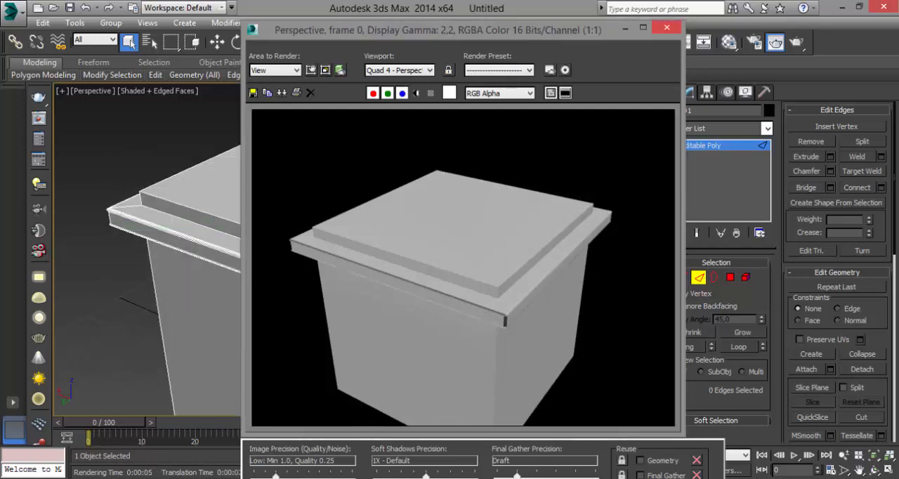
left_click(666, 27)
middle_click_drag(417, 282, 394, 295, "alt")
scroll(394, 295, "up", 5)
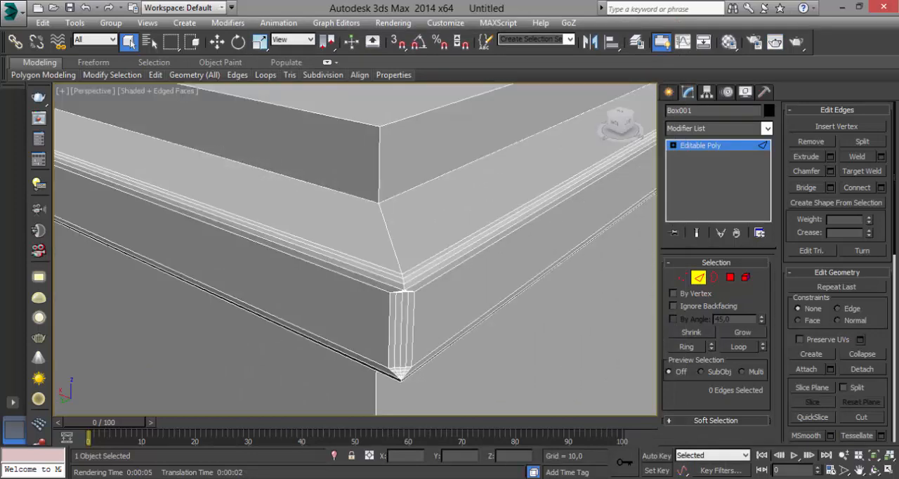
left_click(775, 42)
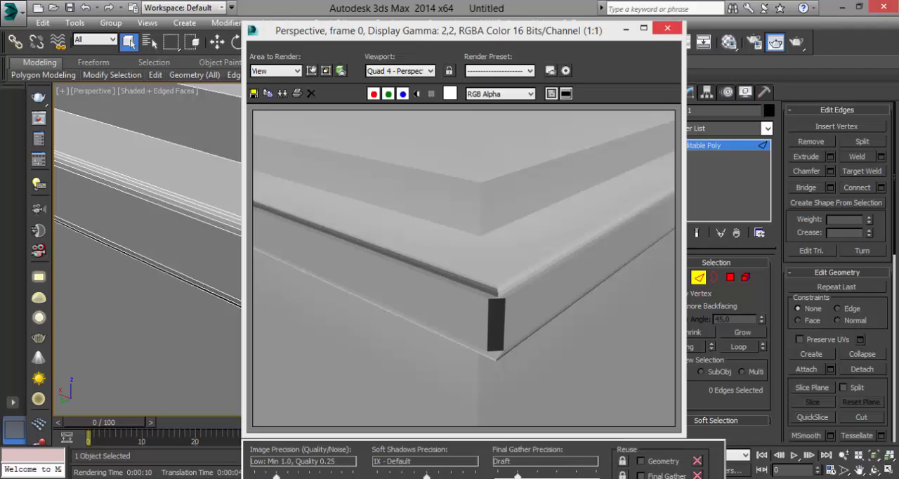
Close the render and undo the chamfer on the rim's four vertical corner edges
left_click(667, 28)
middle_click_drag(440, 216, 451, 200)
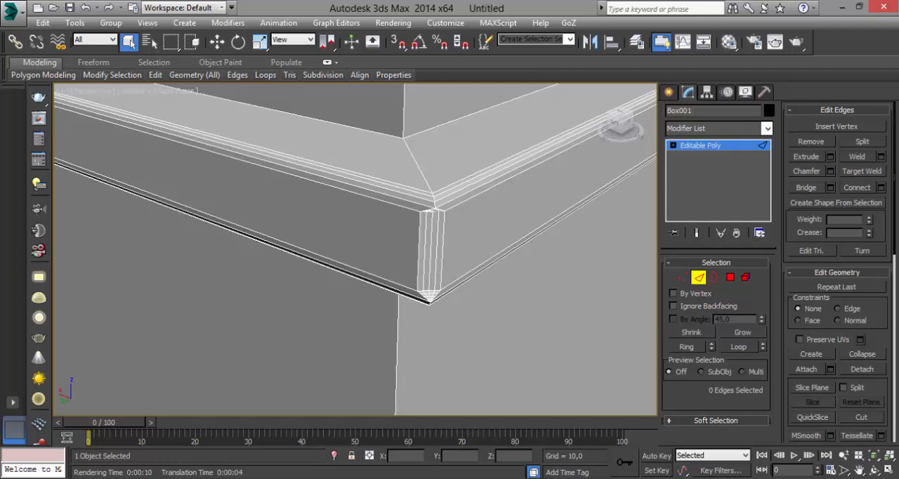
key("ctrl+z")
key("ctrl+z")
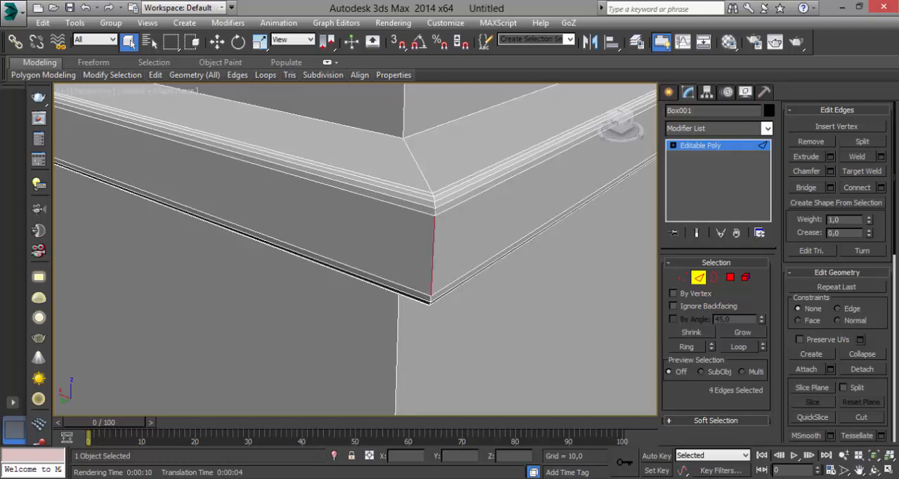
Switch to polygon level and select the large top face of the box
middle_click_drag(447, 98, 413, 278)
scroll(474, 232, "down", 10)
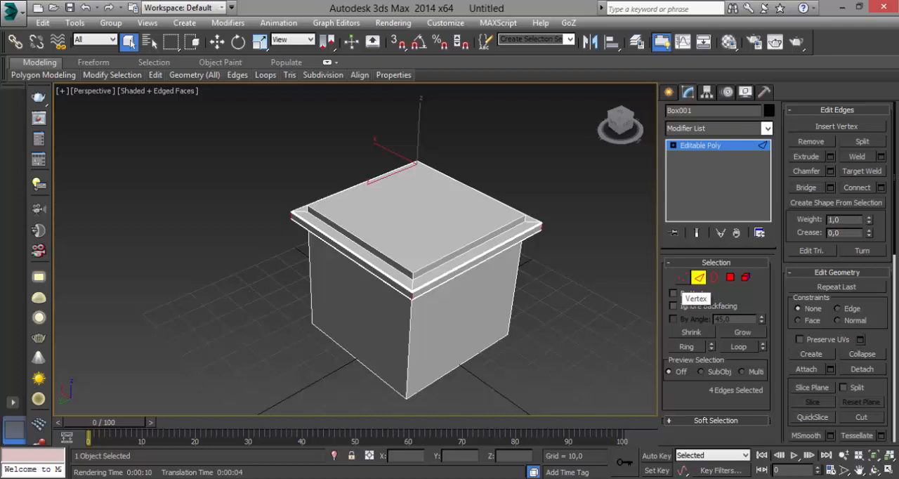
left_click(682, 277)
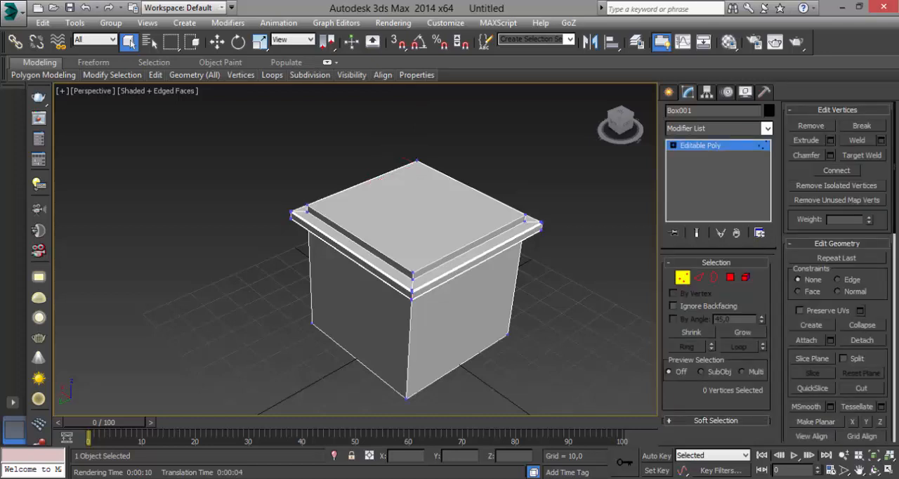
left_click(699, 278)
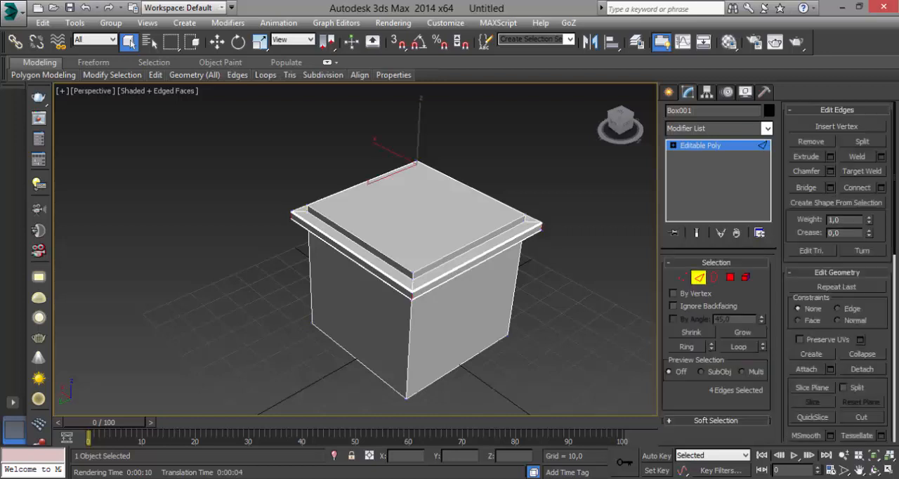
left_click(730, 277)
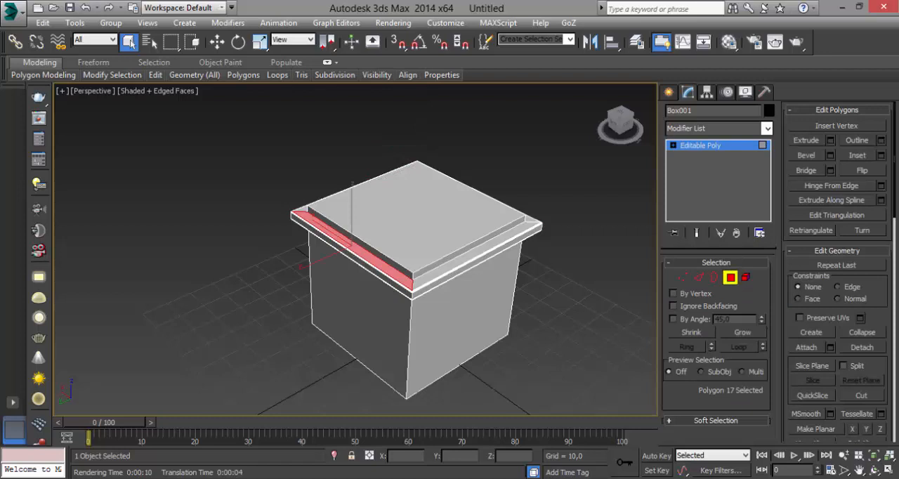
left_click(415, 210)
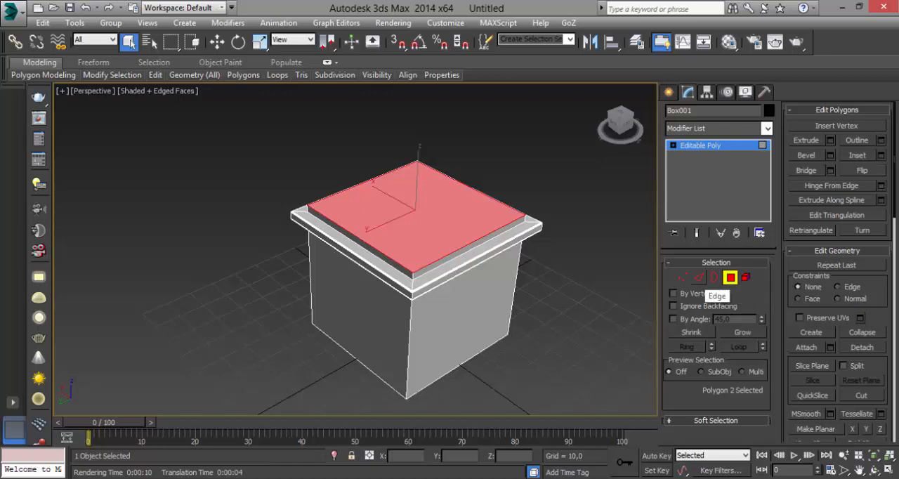
left_click(698, 277)
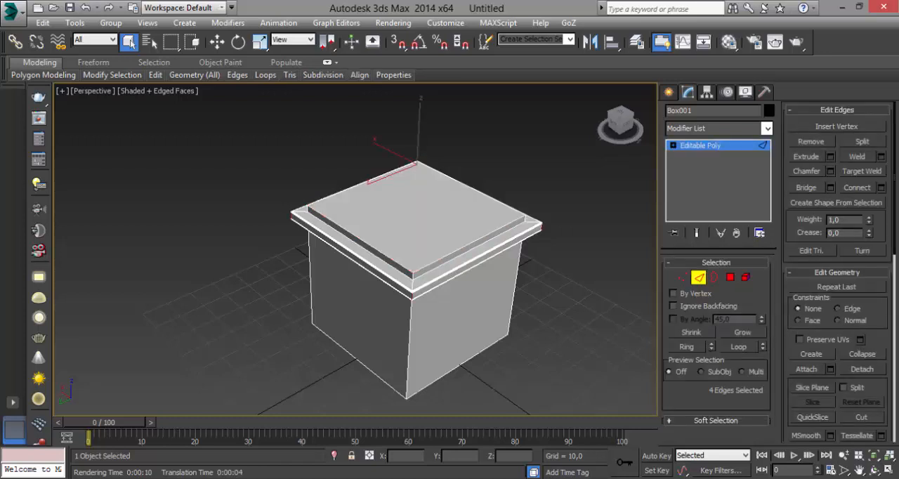
left_click(682, 277)
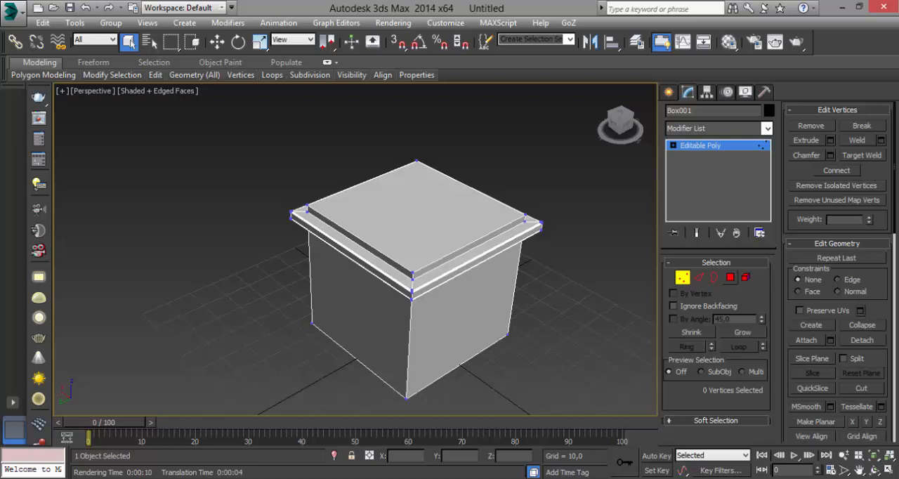
left_click(730, 277)
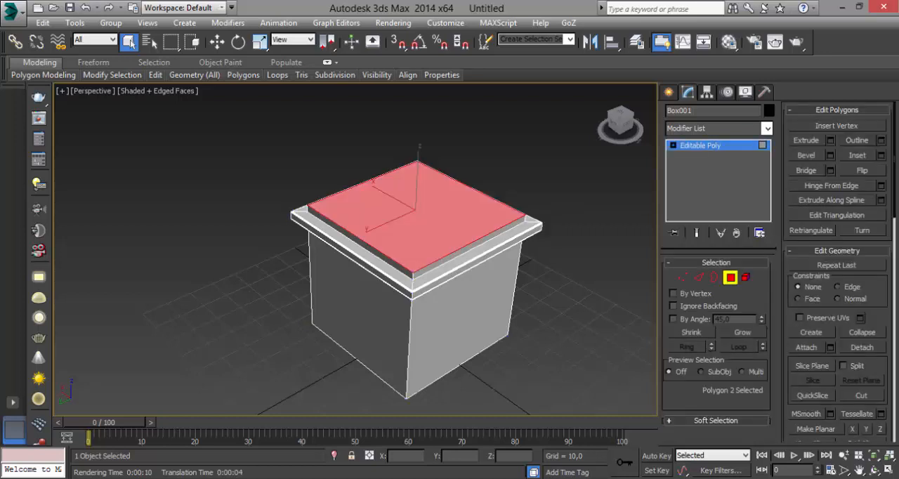
Inset the box's selected top face by 4,263
middle_click_drag(415, 232, 507, 335)
scroll(503, 321, "up", 4)
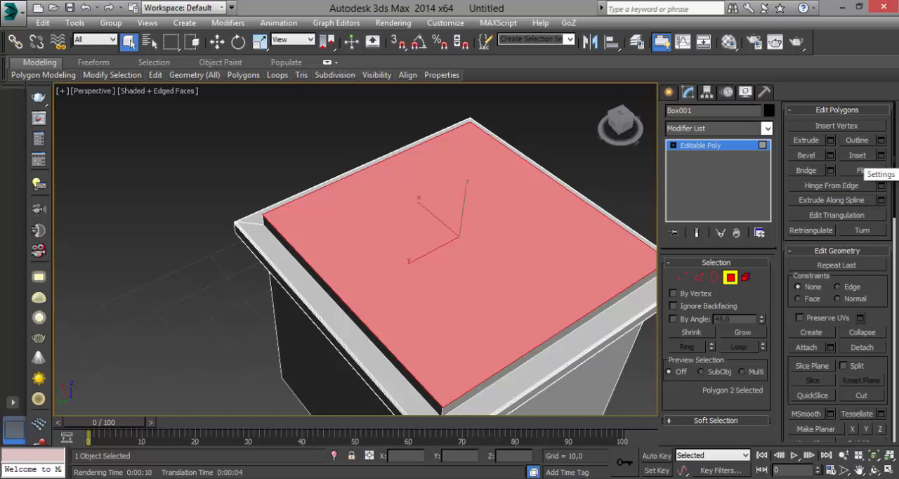
left_click(880, 155)
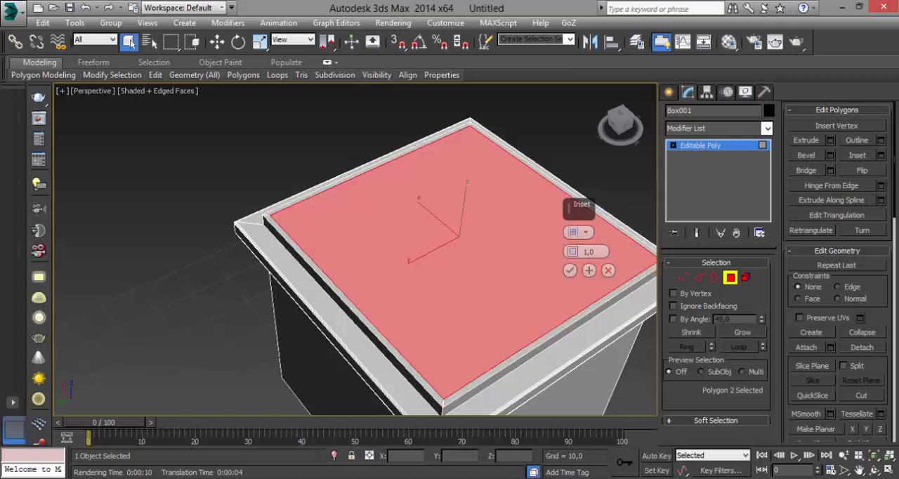
left_click_drag(572, 252, 572, 234)
left_click(585, 233)
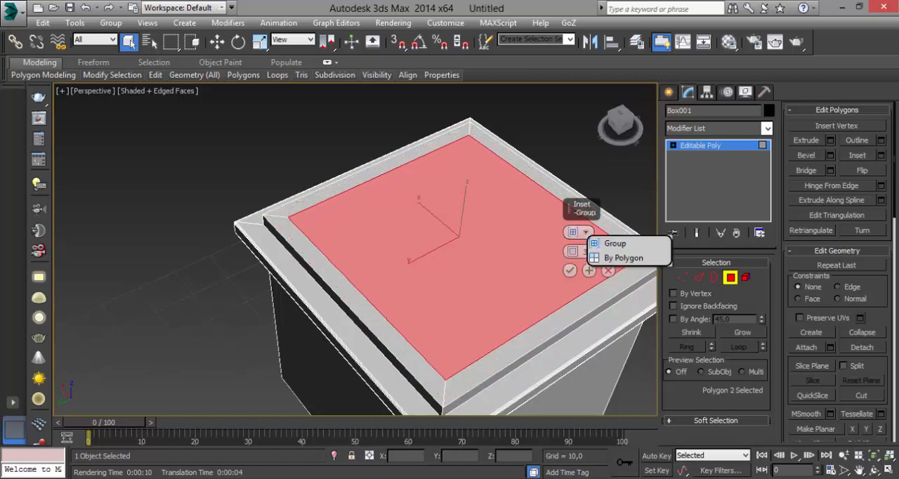
left_click(623, 257)
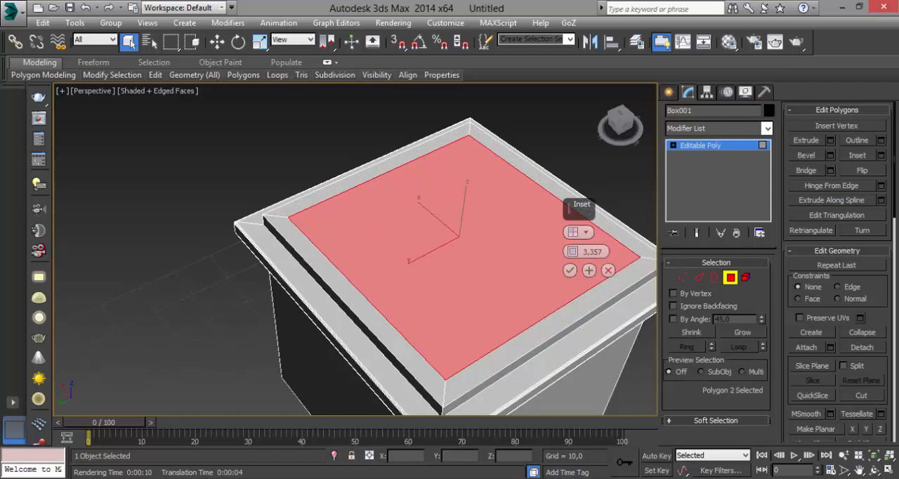
mouse_move(572, 252)
left_mouse_down()
mouse_move(572, 234)
mouse_move(572, 249)
left_mouse_up()
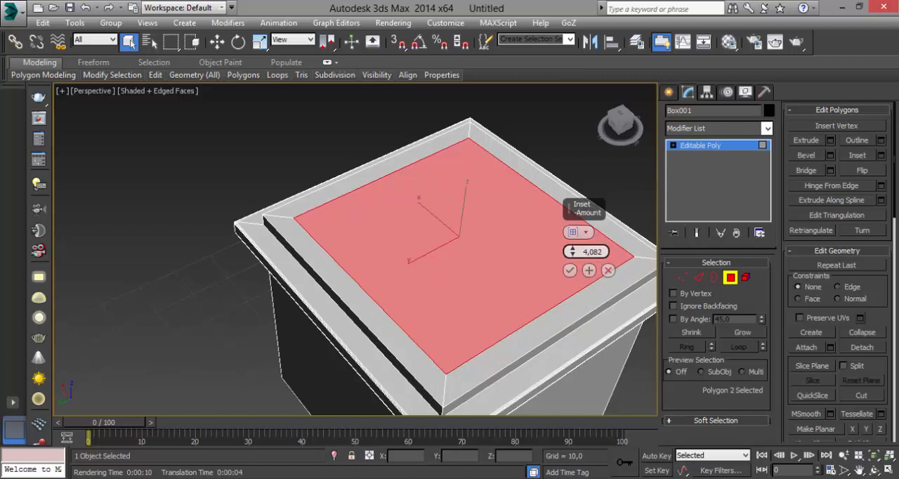
left_click_drag(572, 252, 572, 250)
left_click(570, 270)
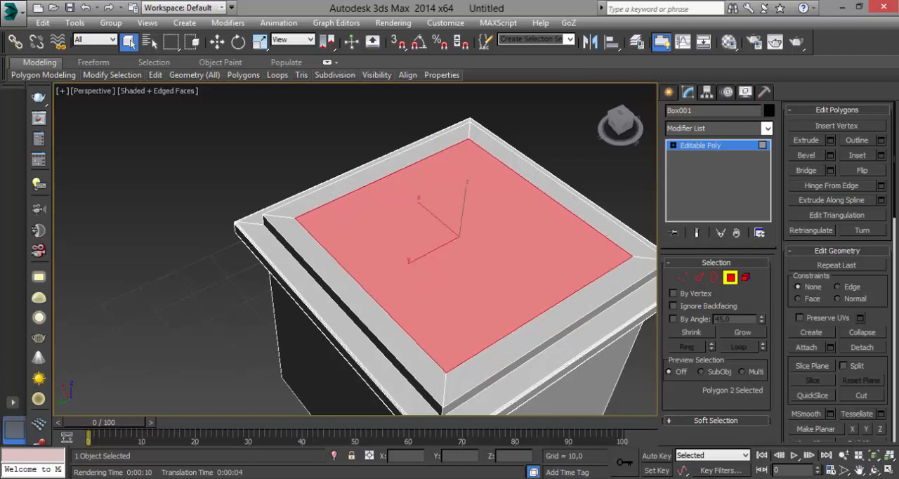
Extrude the inset top face upward by 9,818
left_click(534, 175)
left_click(511, 183)
middle_click_drag(511, 181, 506, 162, "alt")
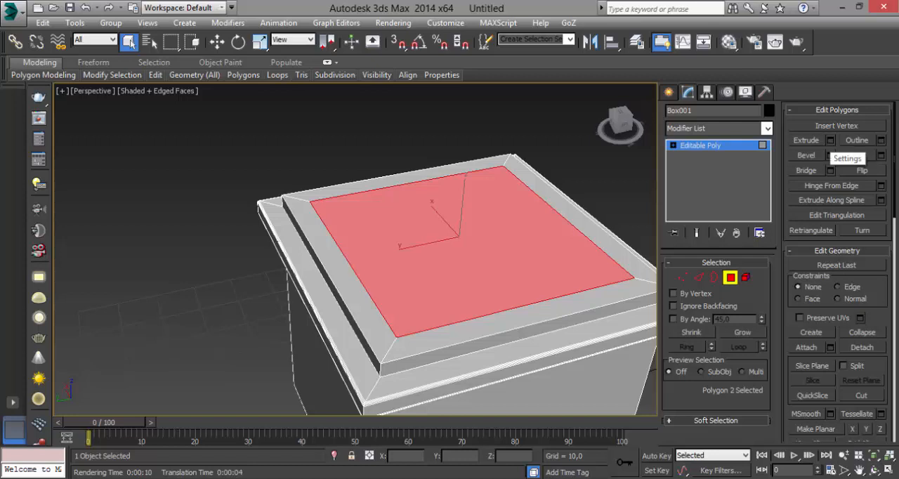
left_click(830, 140)
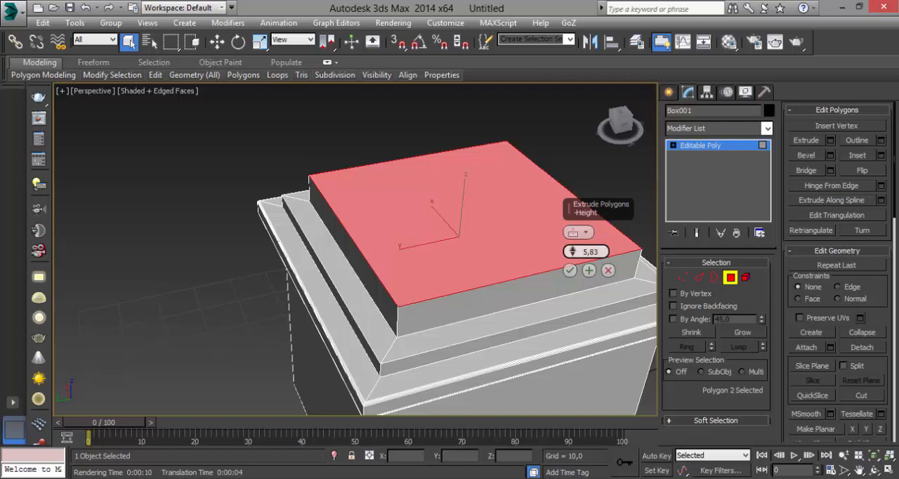
left_click_drag(572, 251, 572, 222)
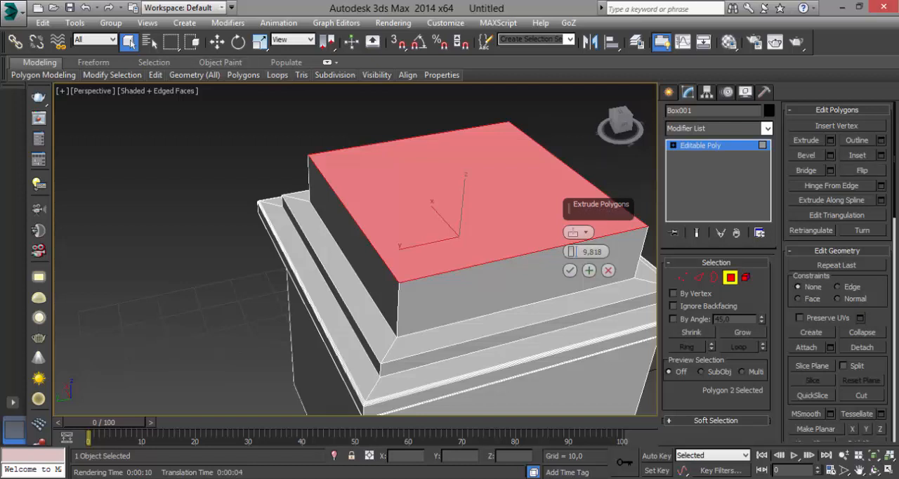
left_click_drag(593, 205, 185, 197)
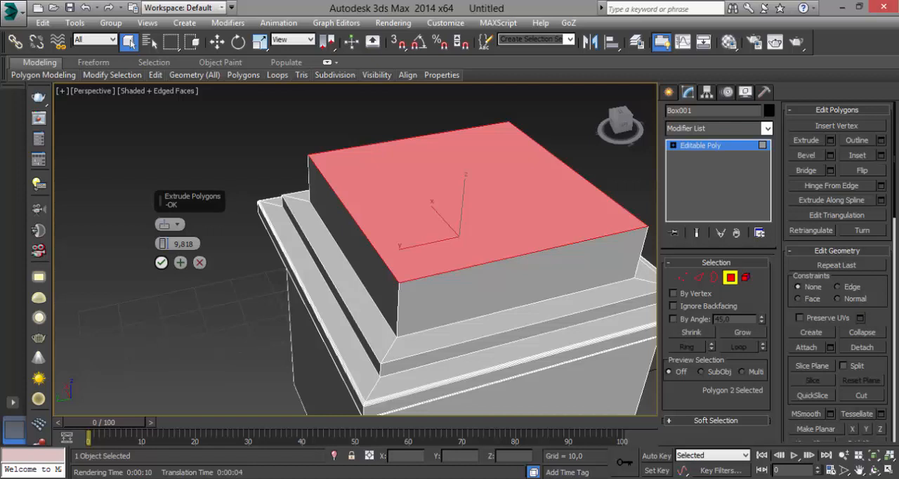
left_click(161, 262)
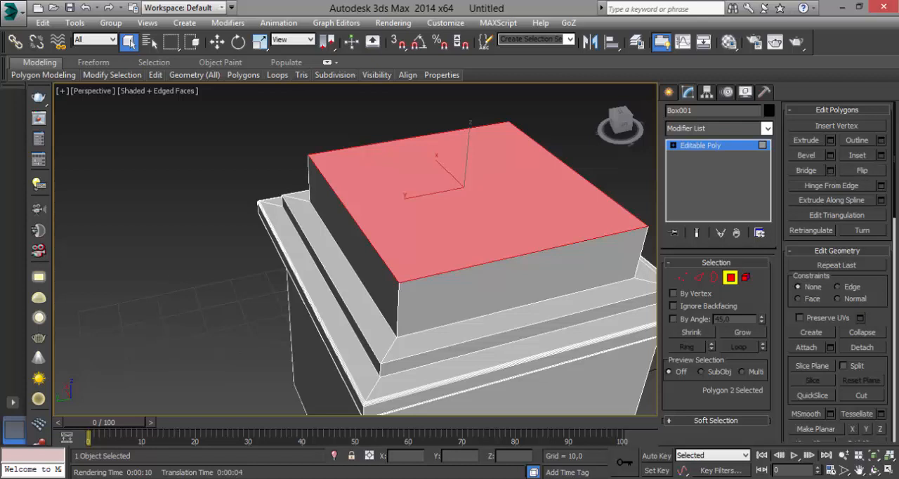
Bevel the extruded block's top face outward with a height of 9,819 and an outline of 12,958
left_click(830, 155)
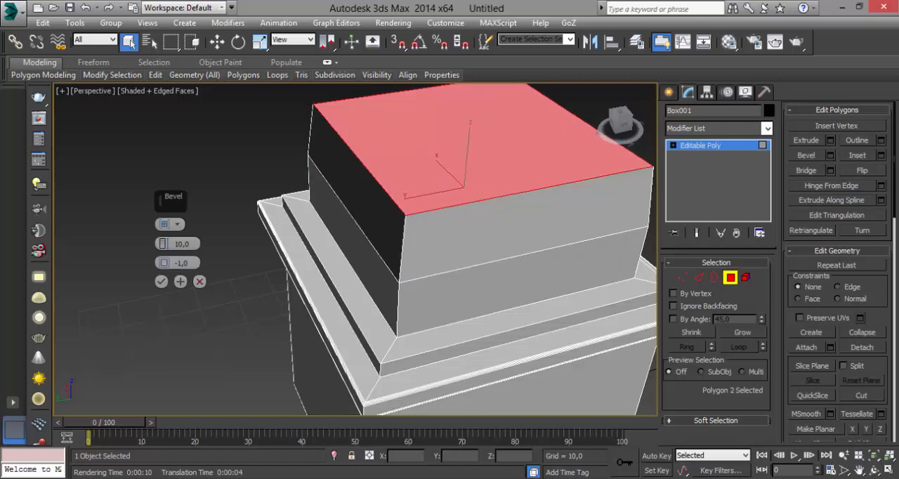
middle_click_drag(464, 188, 451, 233)
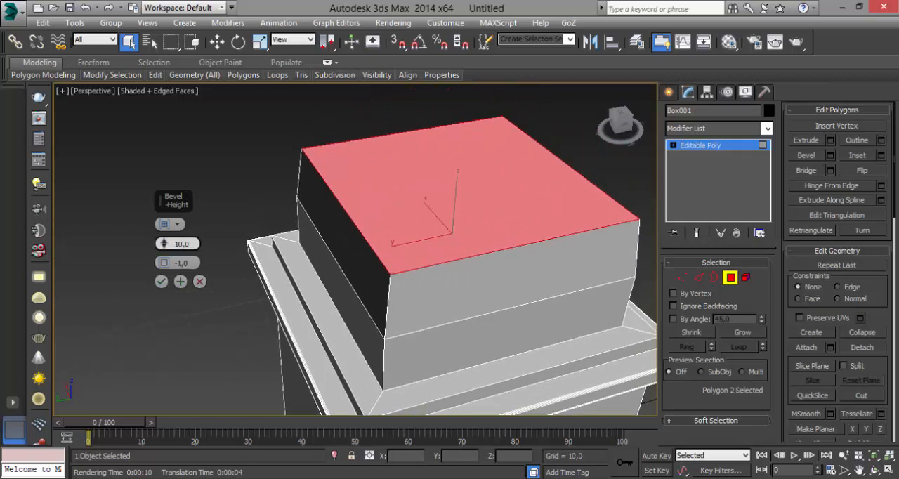
mouse_move(164, 243)
left_mouse_down()
mouse_move(164, 228)
mouse_move(164, 262)
mouse_move(164, 243)
left_mouse_up()
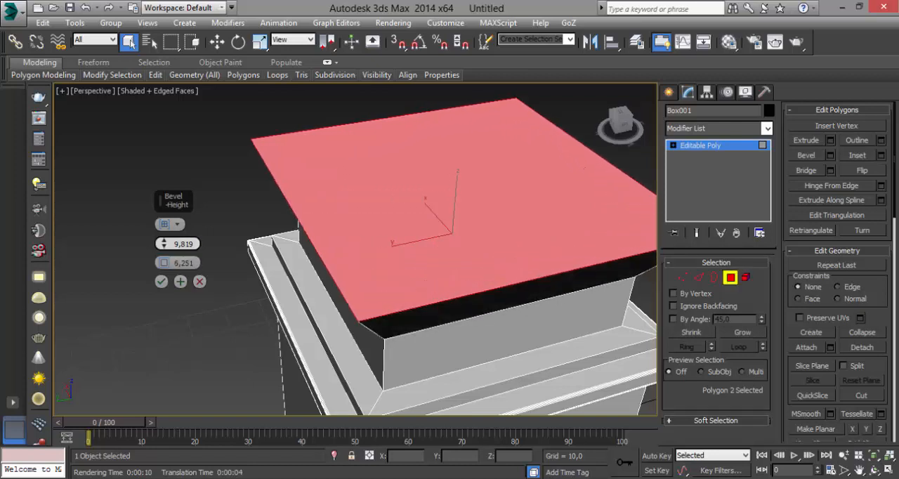
middle_click_drag(231, 288, 304, 160)
scroll(245, 191, "down", 4)
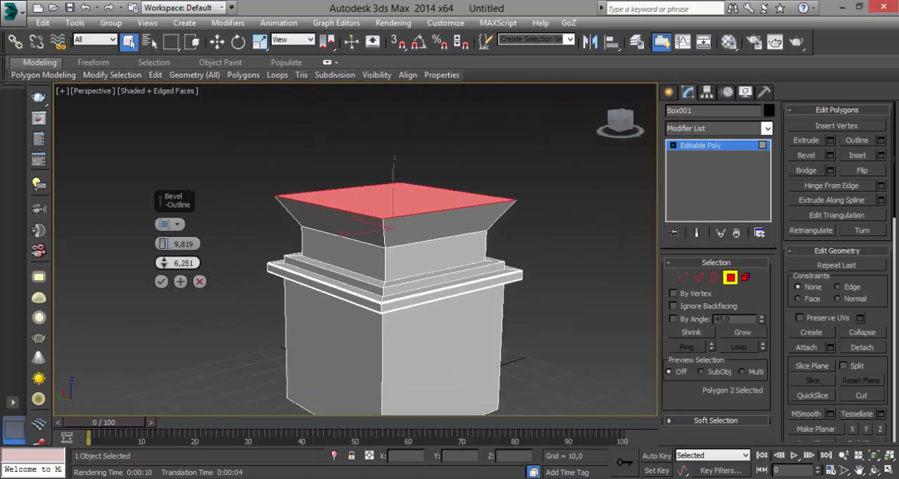
mouse_move(163, 263)
left_mouse_down()
mouse_move(164, 273)
mouse_move(163, 255)
left_mouse_up()
middle_click_drag(203, 235, 309, 240, "alt")
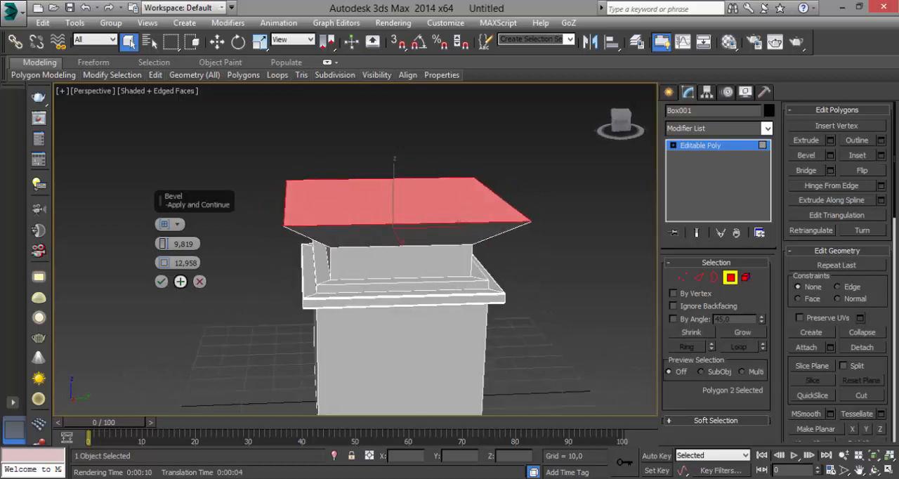
left_click(161, 281)
Inset the flared top face by 10,426
middle_click_drag(393, 242, 280, 241, "alt")
middle_click_drag(379, 267, 534, 308, "alt")
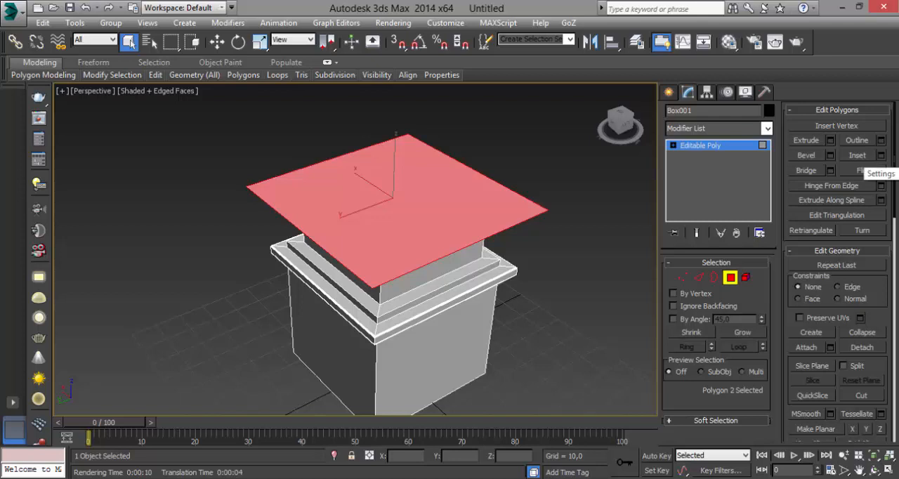
left_click(880, 155)
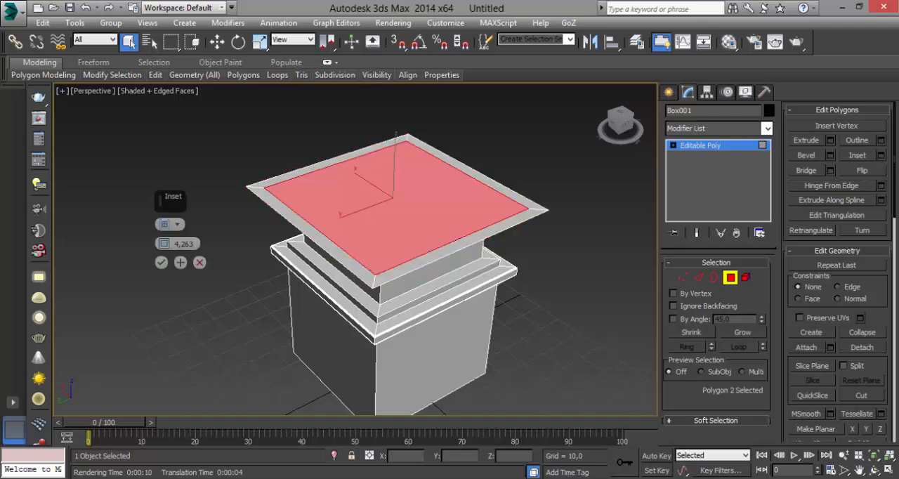
left_click_drag(164, 243, 163, 221)
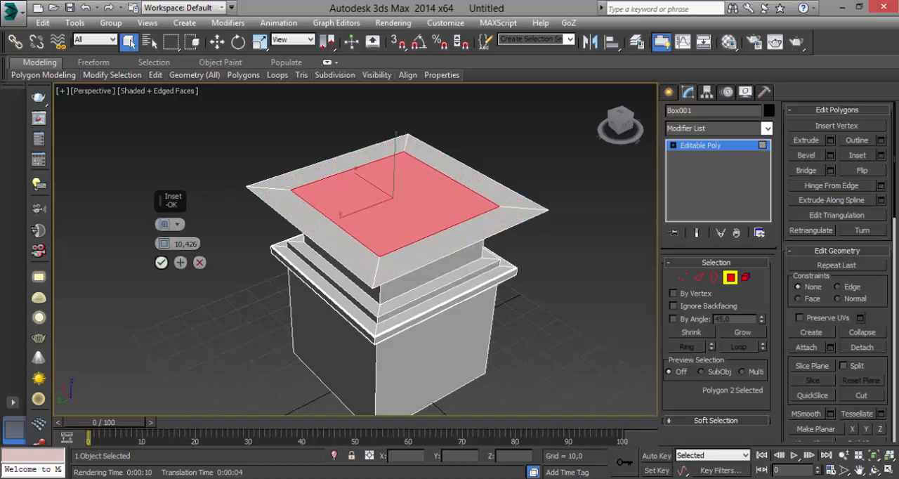
left_click(161, 262)
Extrude the inset face on the flared tier upward by 16,163
middle_click_drag(366, 281, 332, 260, "alt")
scroll(337, 228, "down", 2)
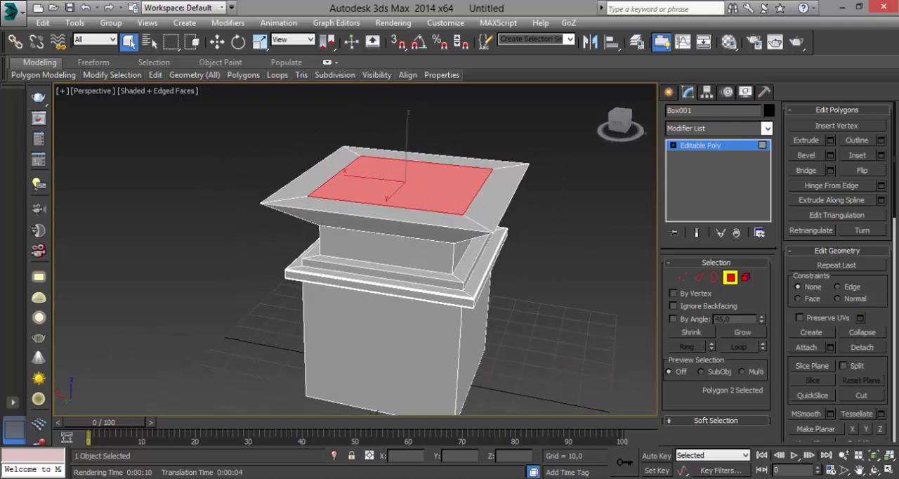
left_click(830, 140)
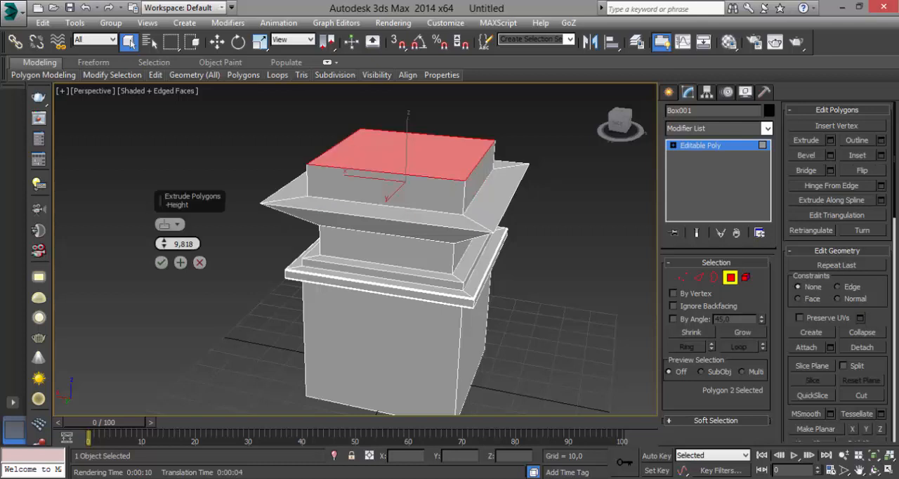
left_click_drag(164, 244, 163, 240)
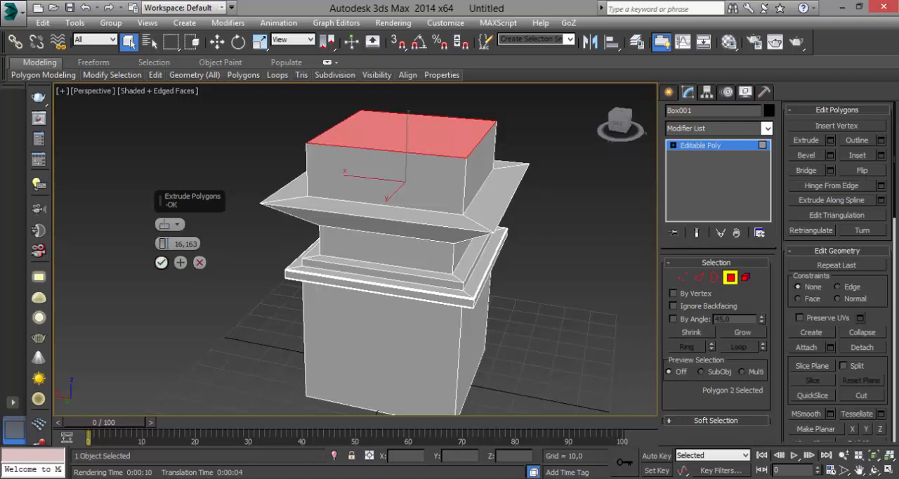
left_click(160, 262)
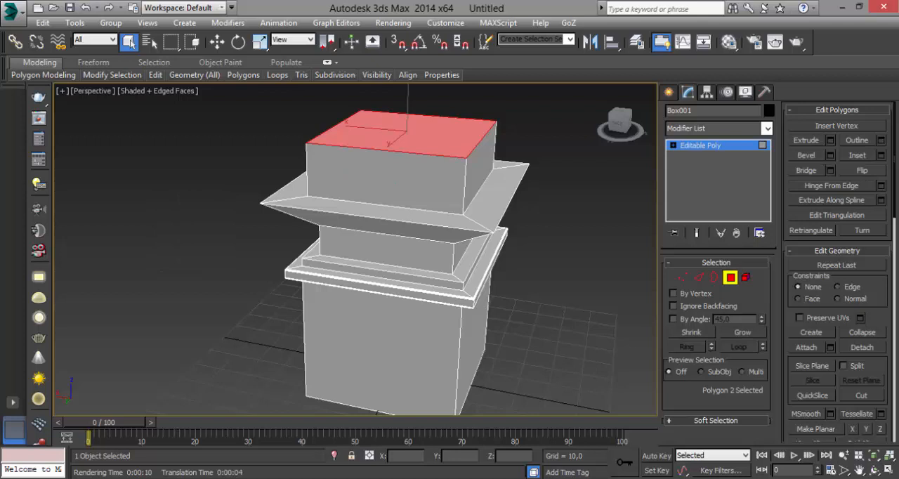
Bevel the topmost face upward with a height of 9,819 and a negative outline so the tier tapers into a roof shape
left_click(830, 155)
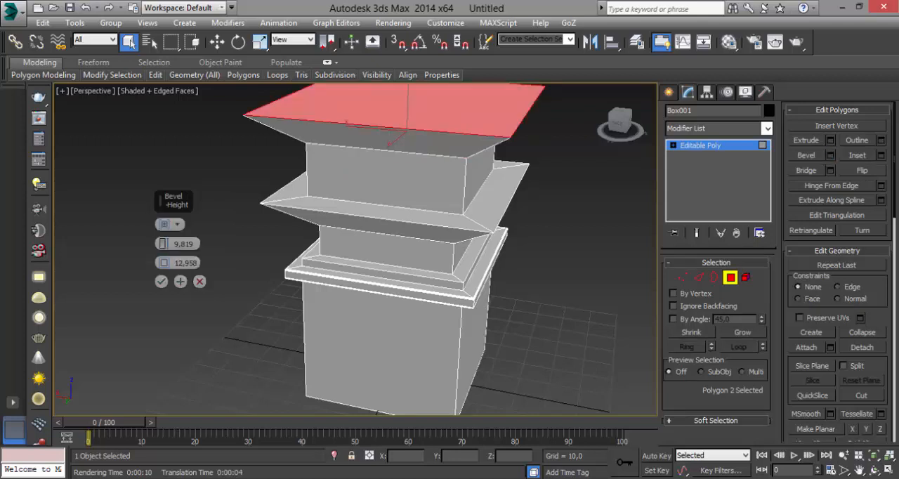
middle_click_drag(393, 196, 391, 257)
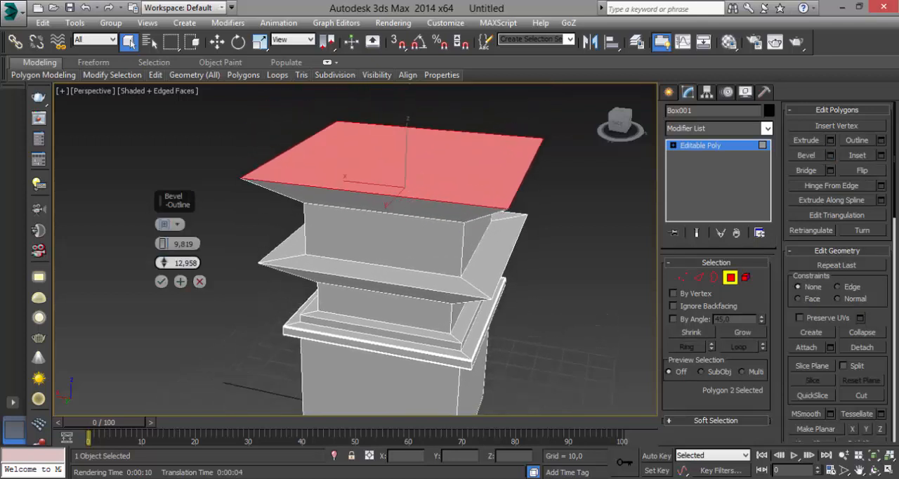
left_click_drag(164, 263, 164, 298)
middle_click_drag(393, 274, 361, 302, "alt")
left_click(162, 282)
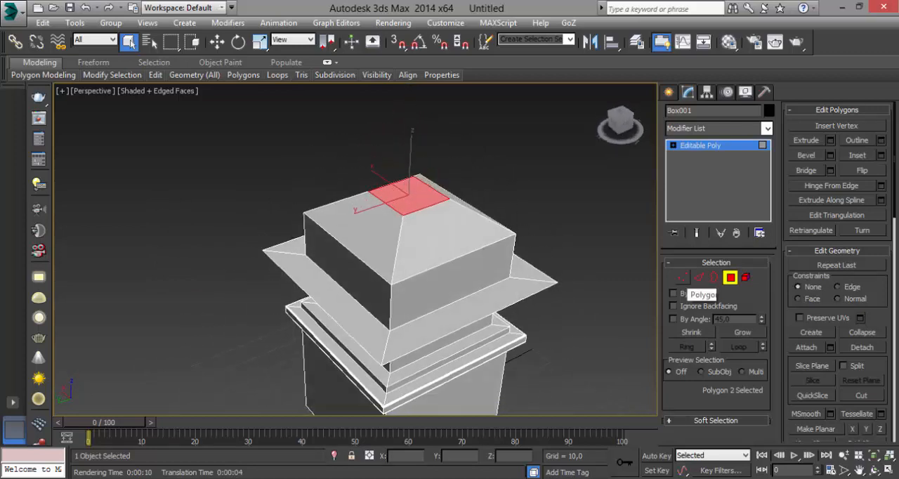
left_click(682, 278)
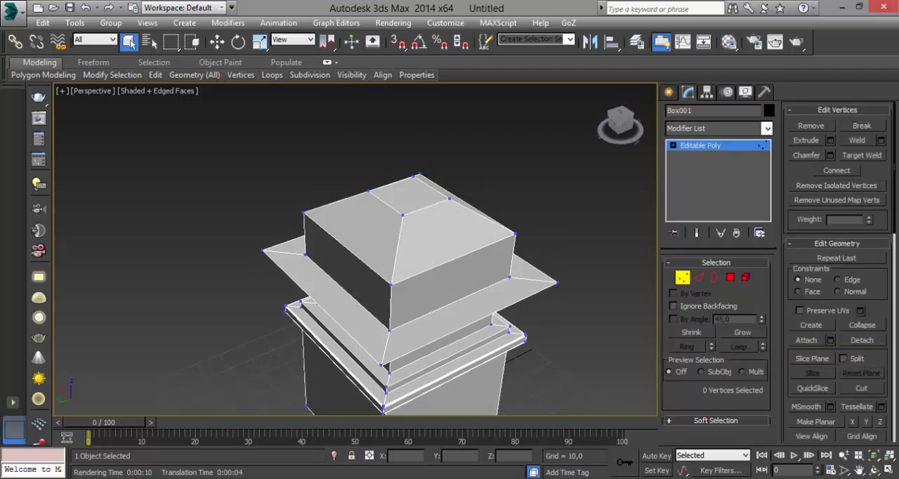
middle_click_drag(394, 281, 402, 324, "alt")
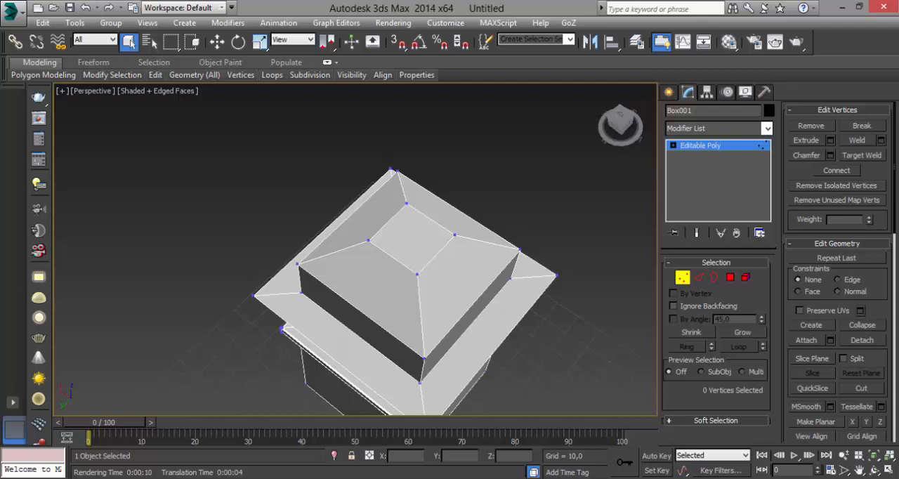
middle_click_drag(417, 274, 445, 272)
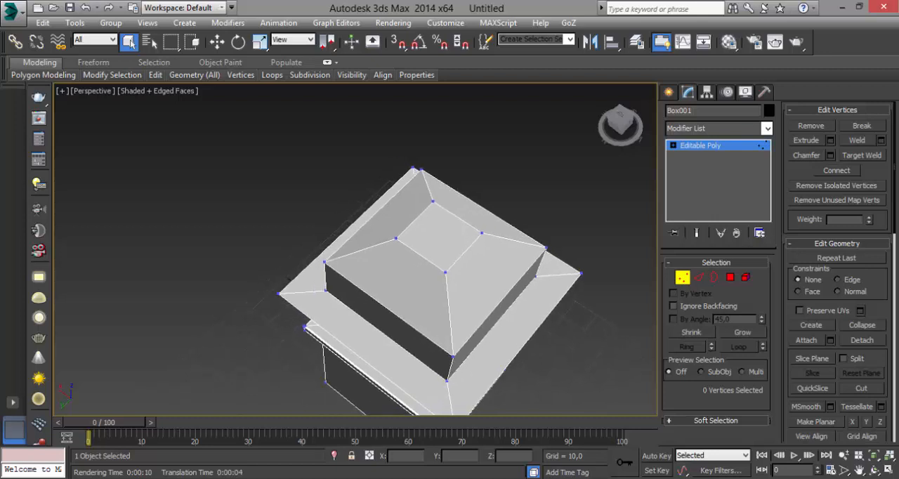
scroll(471, 217, "up", 5)
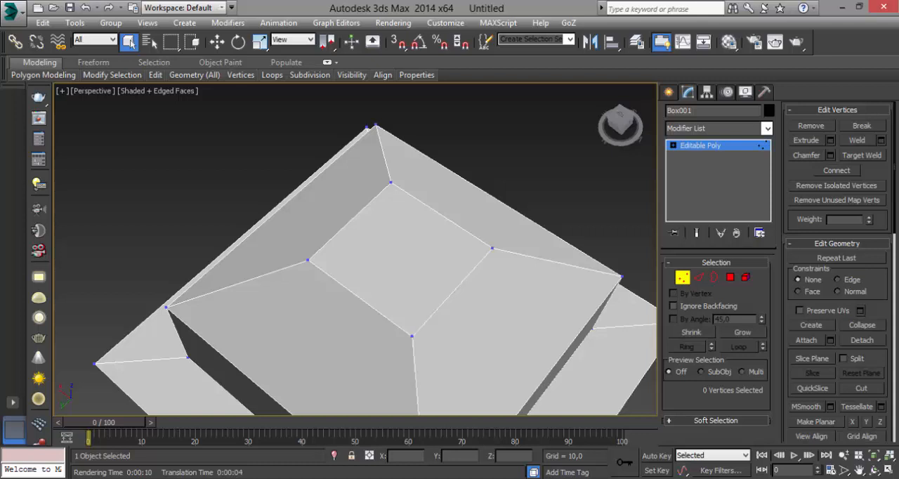
left_click(861, 156)
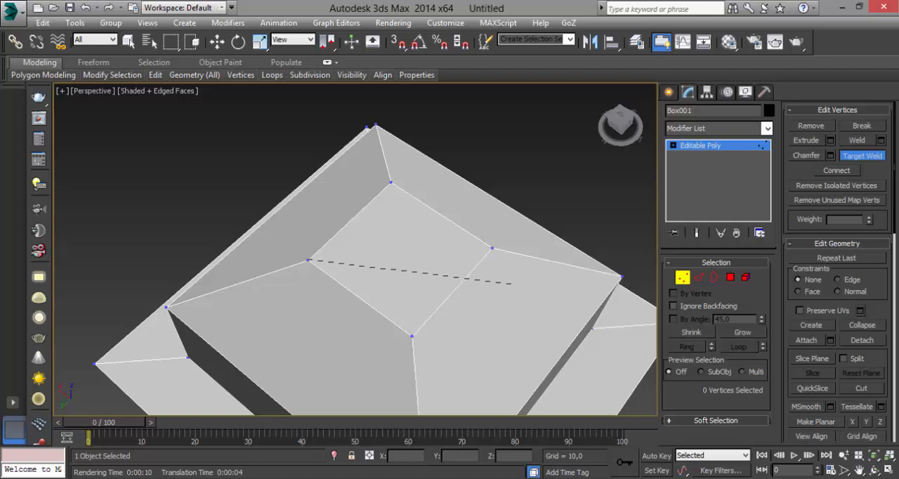
left_click(128, 41)
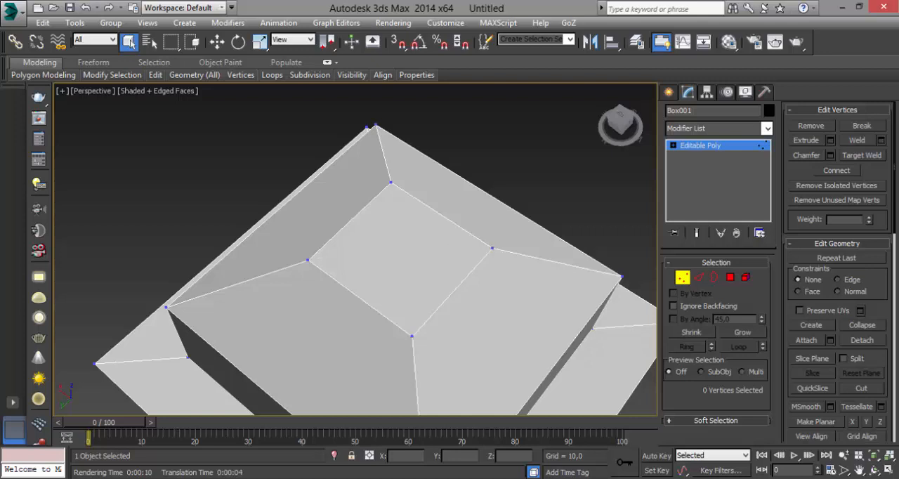
right_click(303, 256)
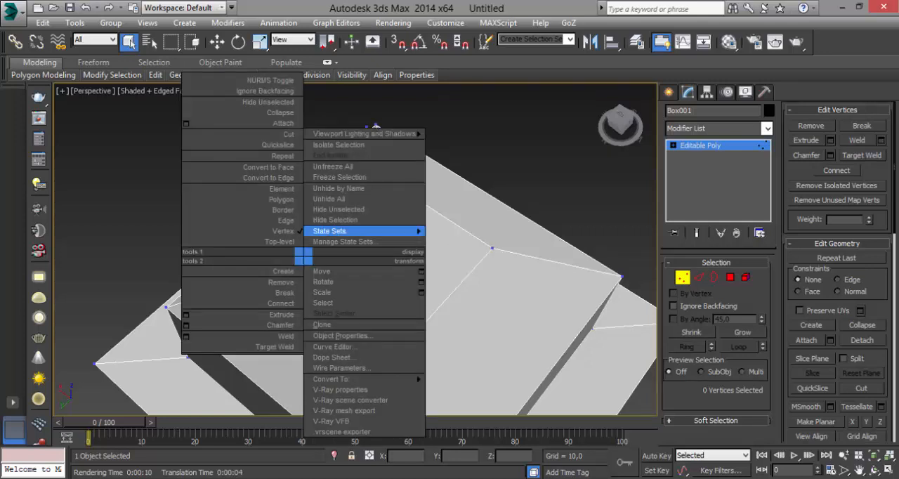
key("Escape")
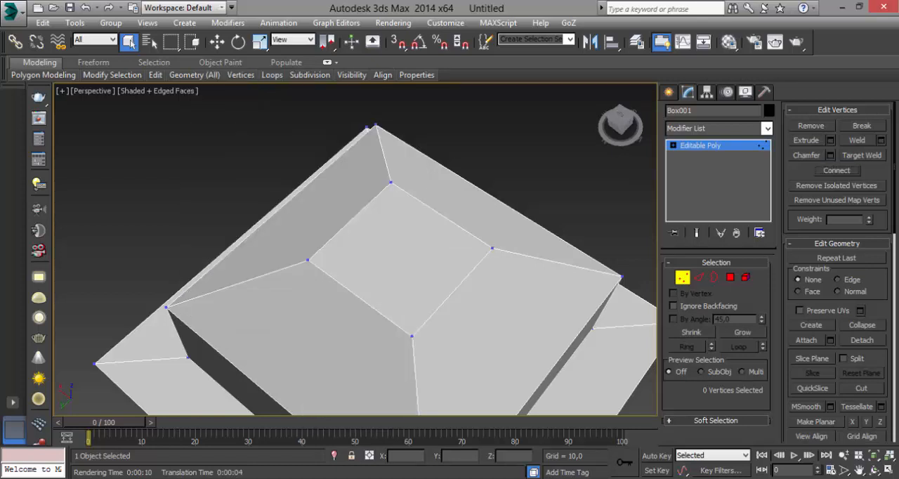
Target weld the small top face's left corner vertex to its front corner and its right corner vertex to its back corner
left_click(862, 155)
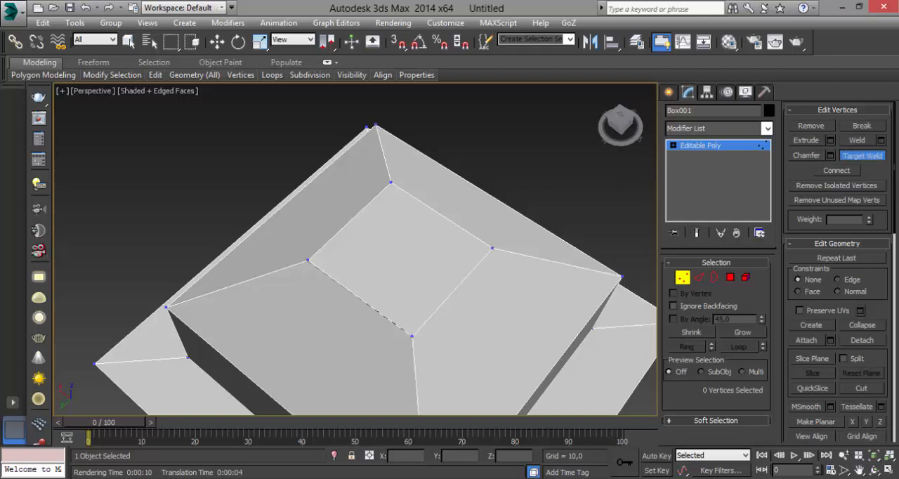
left_click(411, 335)
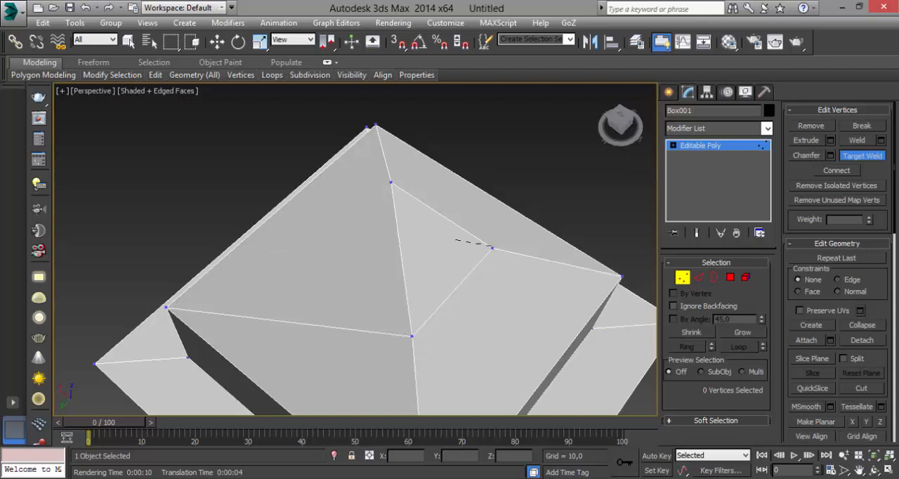
left_click(390, 183)
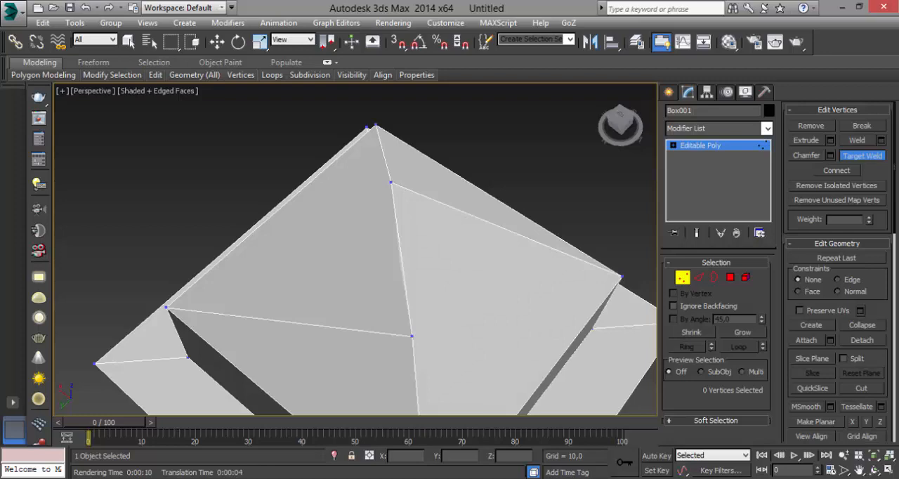
Undo the vertex welds on the small top face
middle_click_drag(392, 211, 436, 231, "alt")
key("ctrl+z")
key("ctrl+z")
key("ctrl+z")
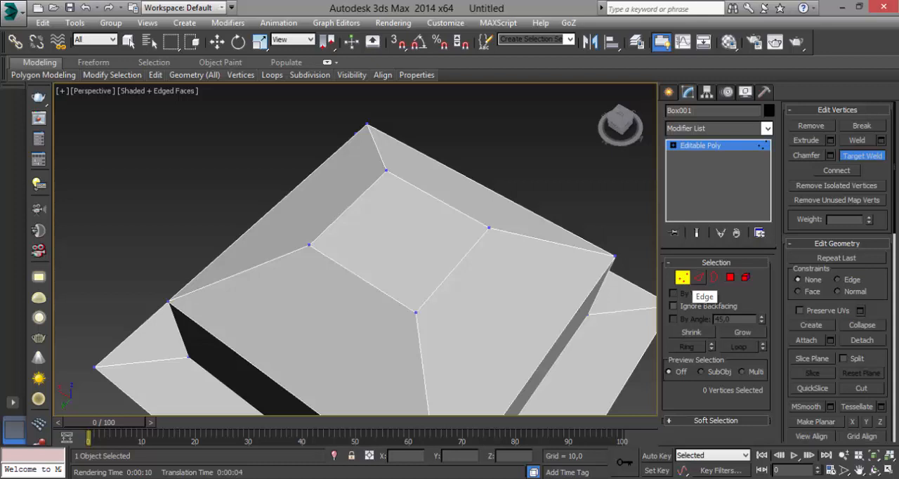
Cycle through the edge, vertex, polygon and element sub-object levels to compare what each one selects on the model
left_click(698, 278)
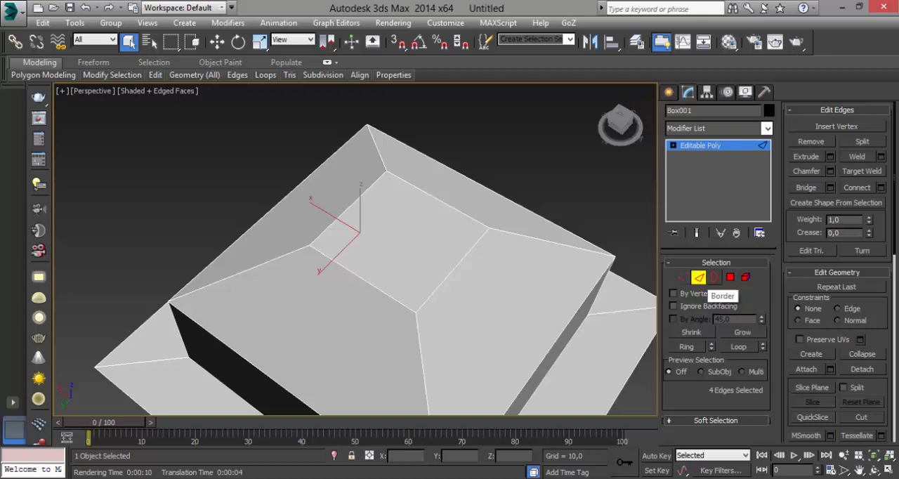
key("ctrl+d")
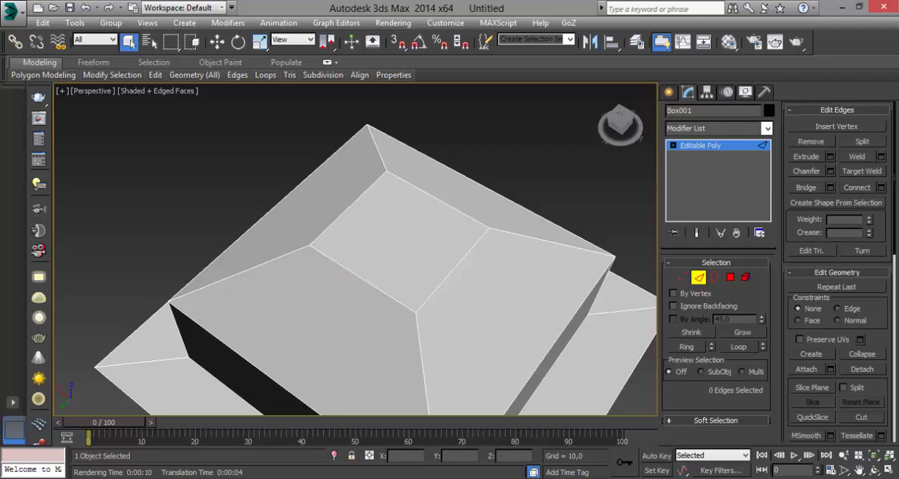
left_click(700, 145)
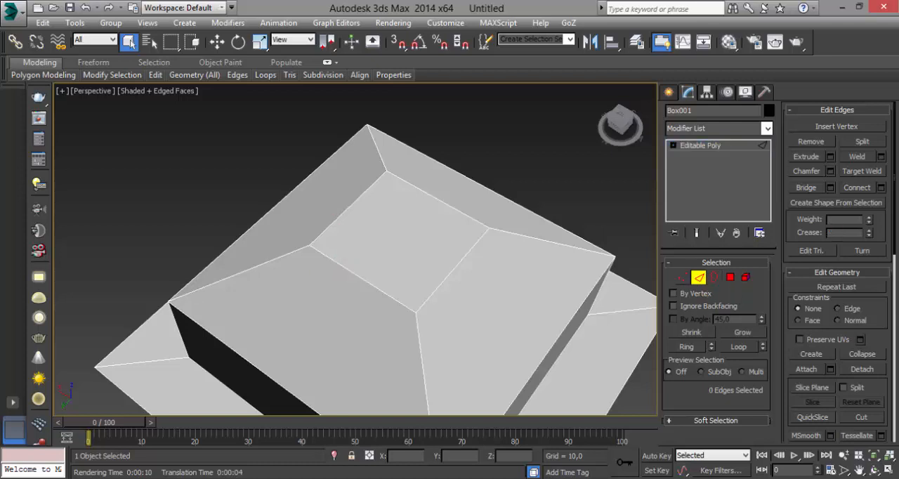
left_click(699, 277)
left_click(698, 277)
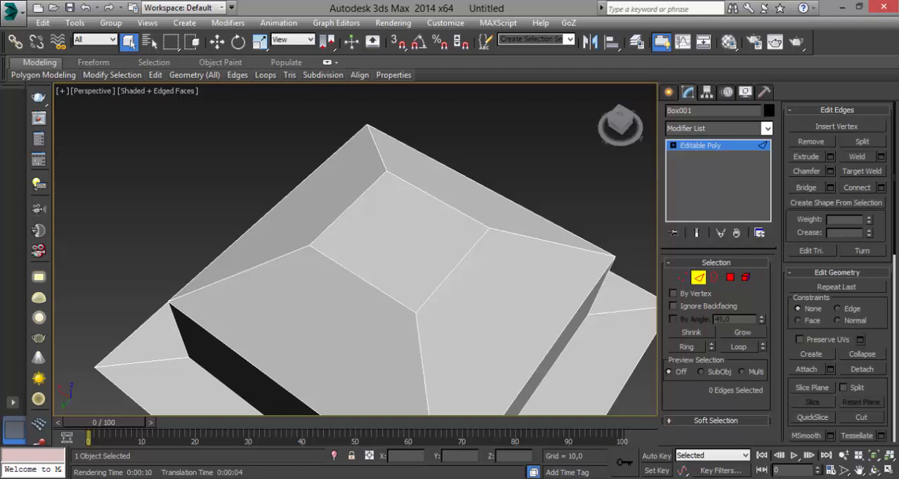
left_click(682, 277)
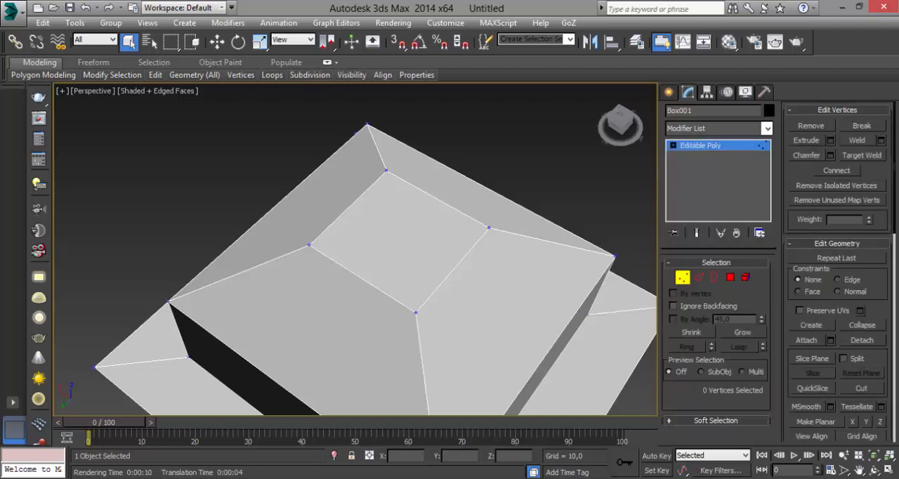
key("2")
key("3")
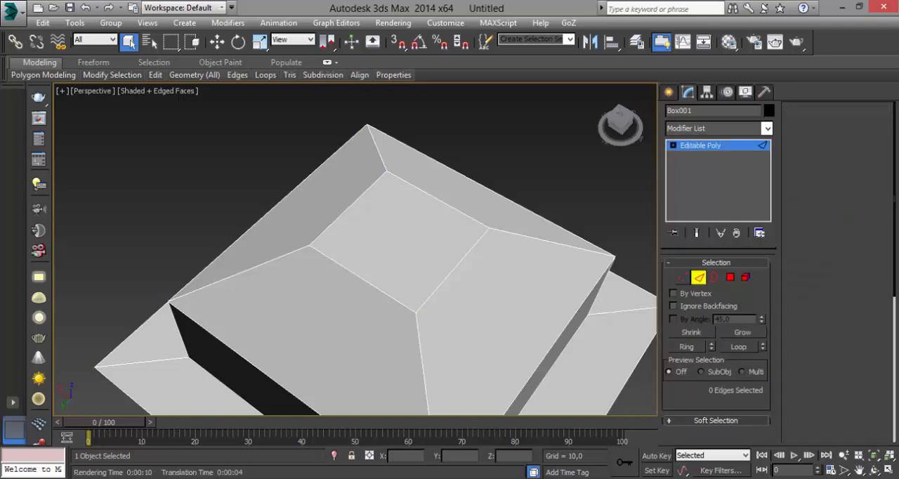
key("4")
key("5")
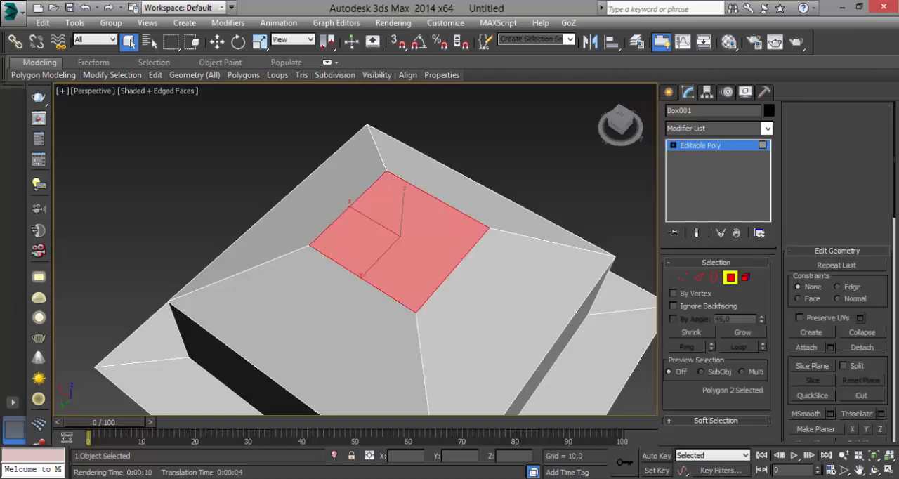
left_click(428, 257)
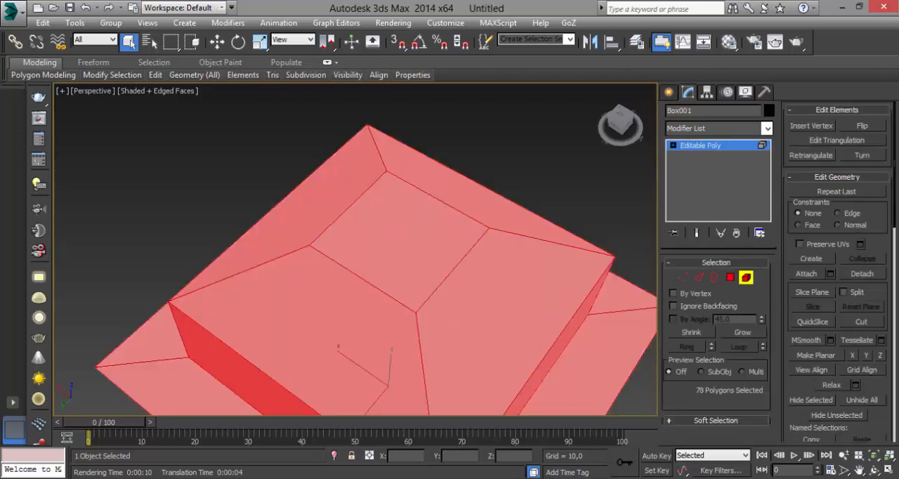
key("ctrl+d")
middle_click_drag(428, 274, 396, 246, "alt")
left_click(397, 246)
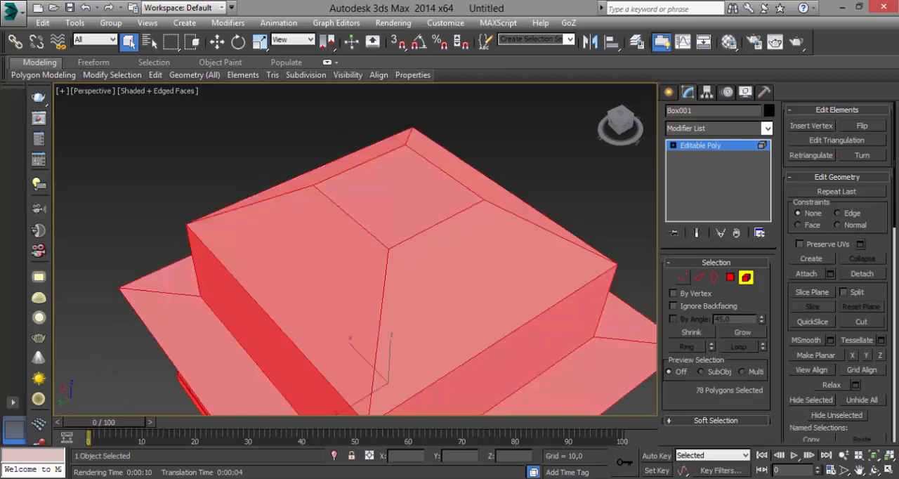
Connect two opposite edges of the small top face with 2 segments, a pinch of -35 and a slide of 0
key("2")
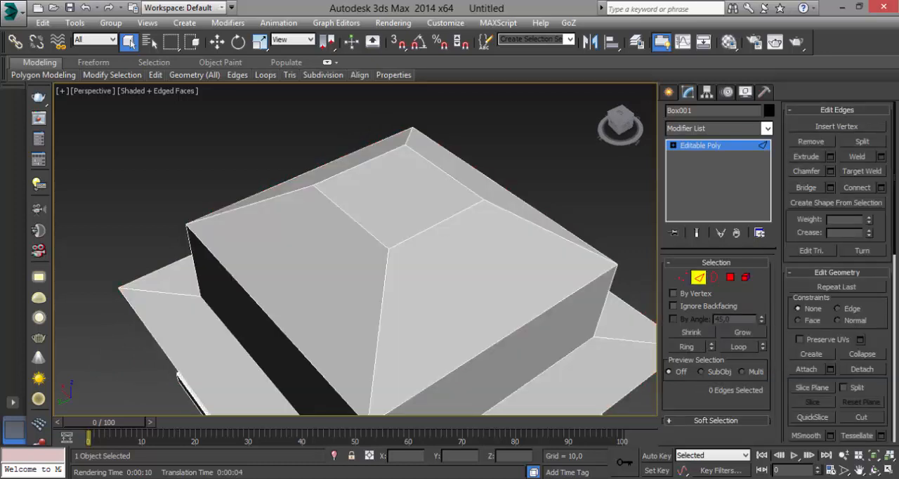
left_click(438, 224)
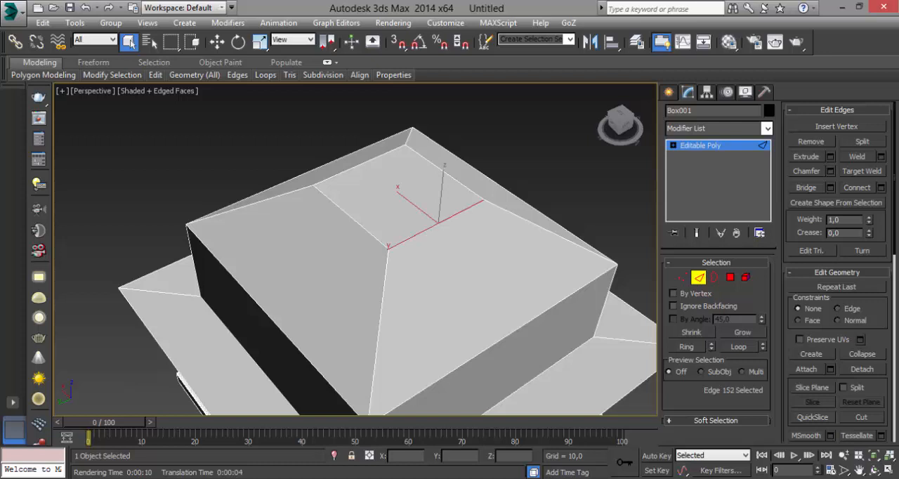
left_click(360, 165, "ctrl")
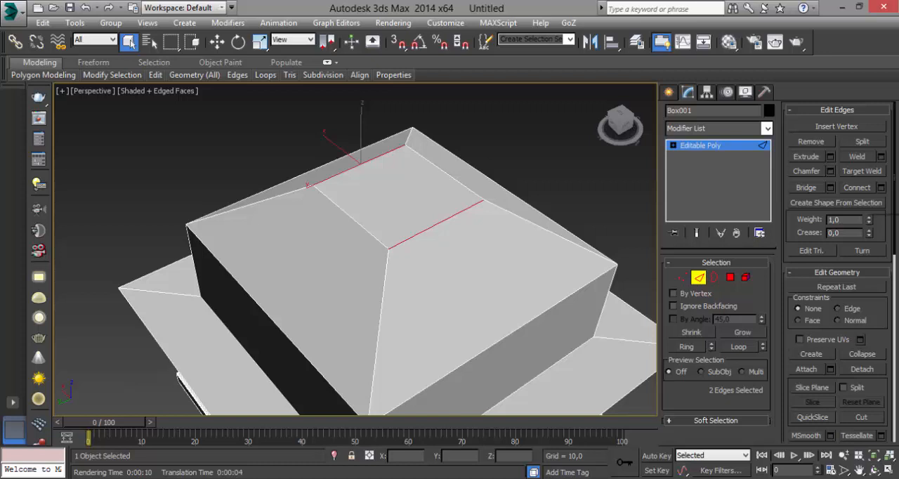
left_click(881, 188)
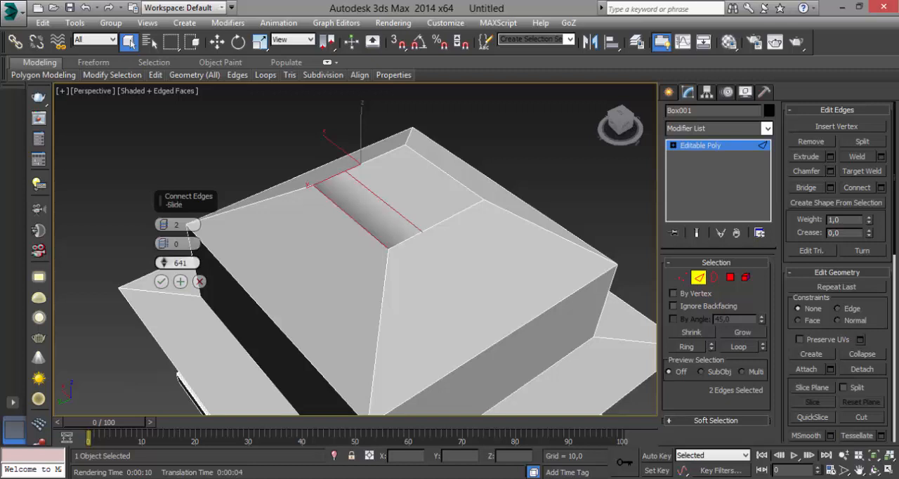
right_click(163, 262)
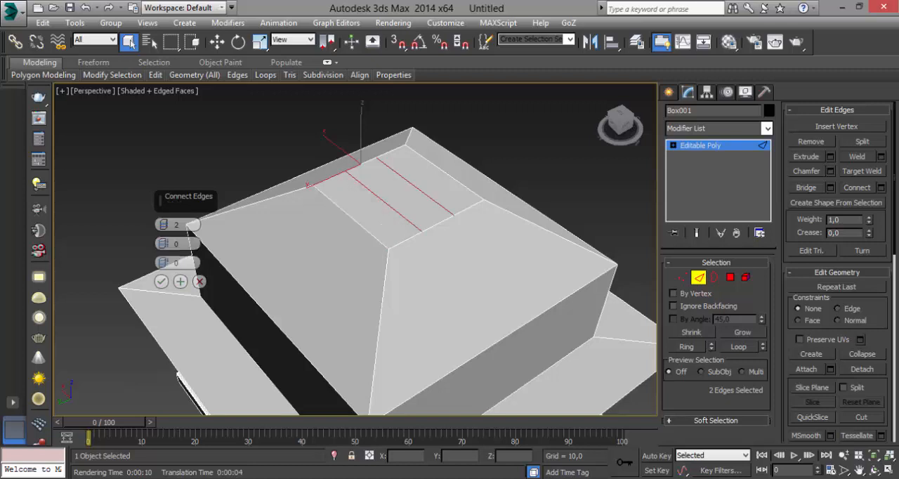
mouse_move(163, 263)
left_mouse_down()
mouse_move(164, 249)
mouse_move(163, 269)
left_mouse_up()
right_click(163, 263)
double_click(180, 244)
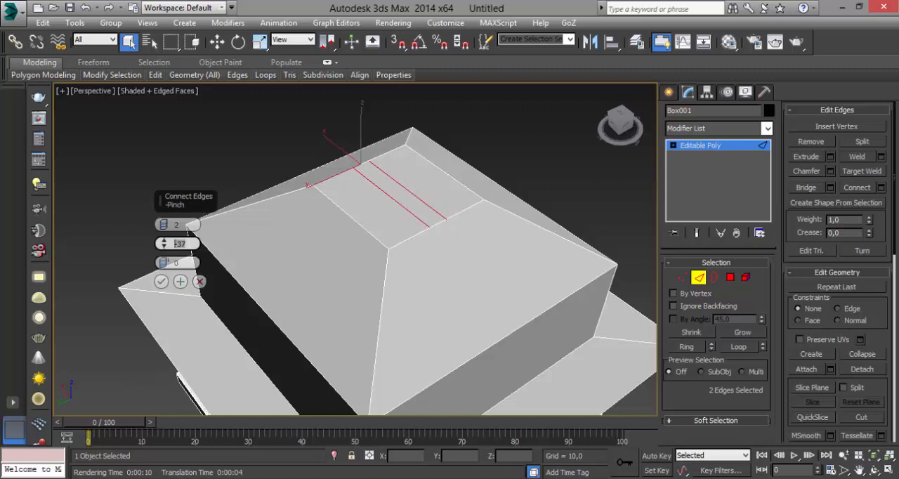
type("-35")
key("Return")
left_click(161, 281)
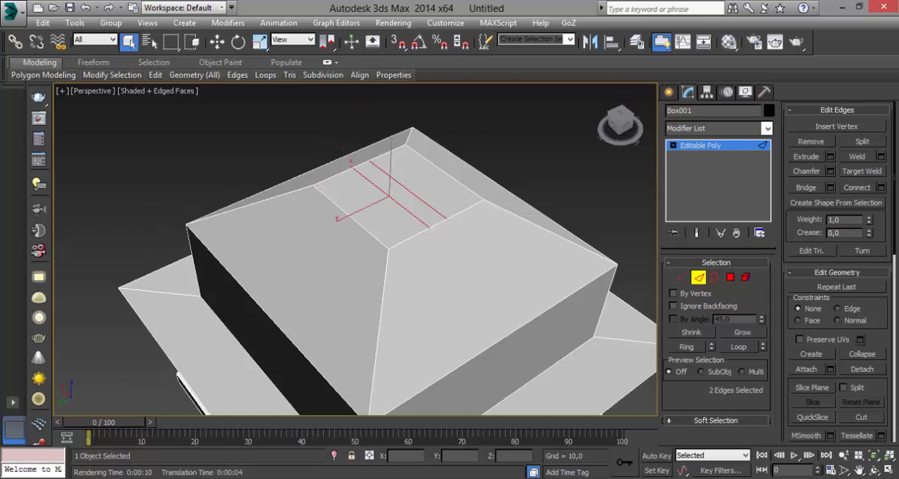
left_click(349, 216)
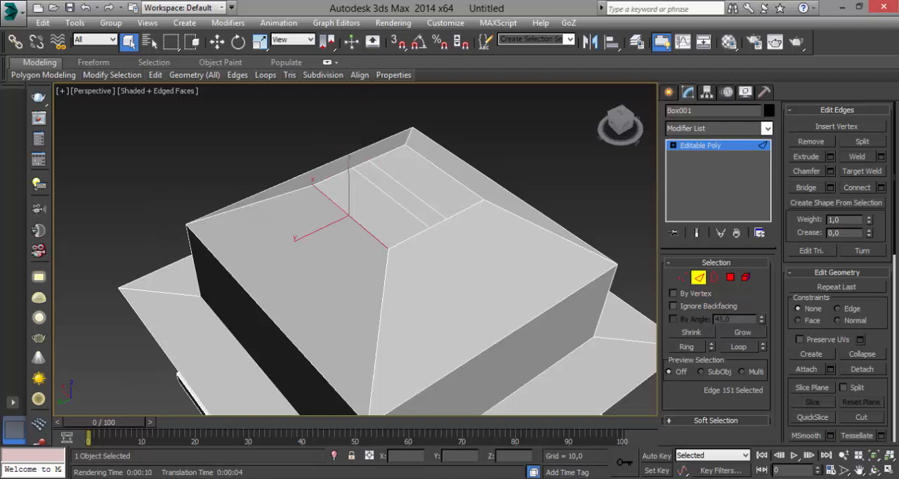
left_click(443, 171, "ctrl")
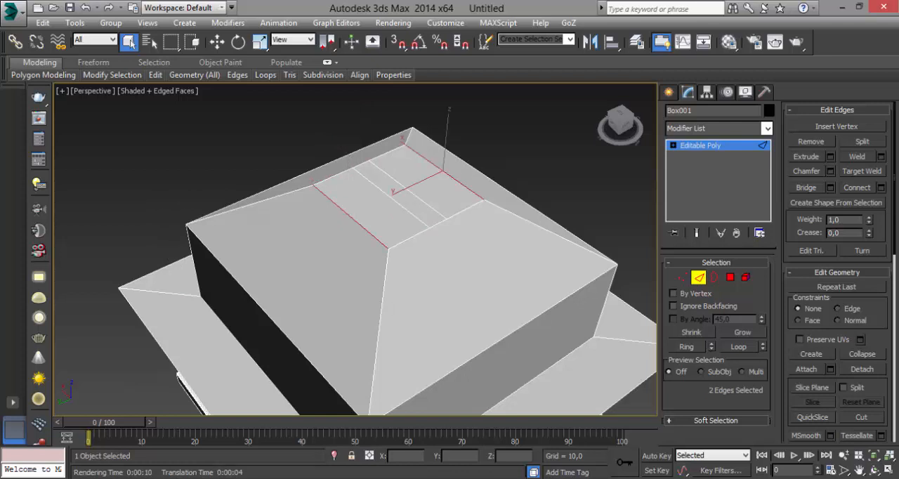
left_click(881, 187)
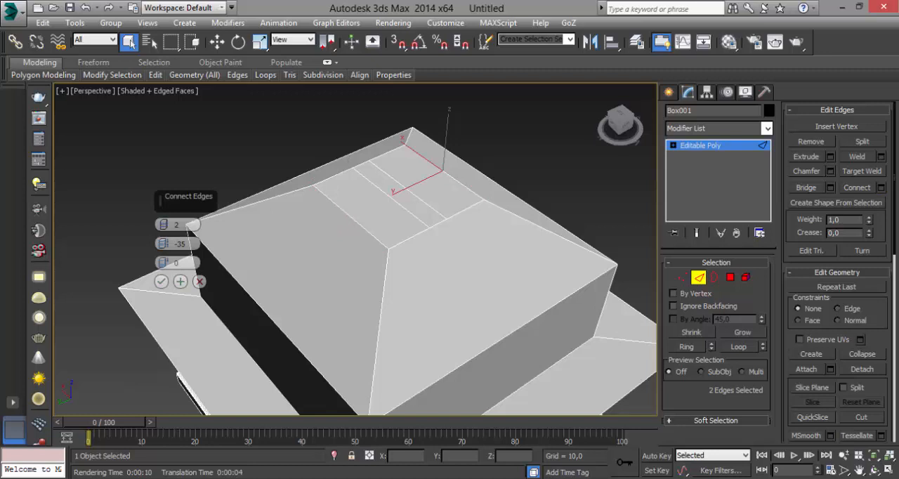
left_click(390, 196)
left_click(406, 190, "ctrl")
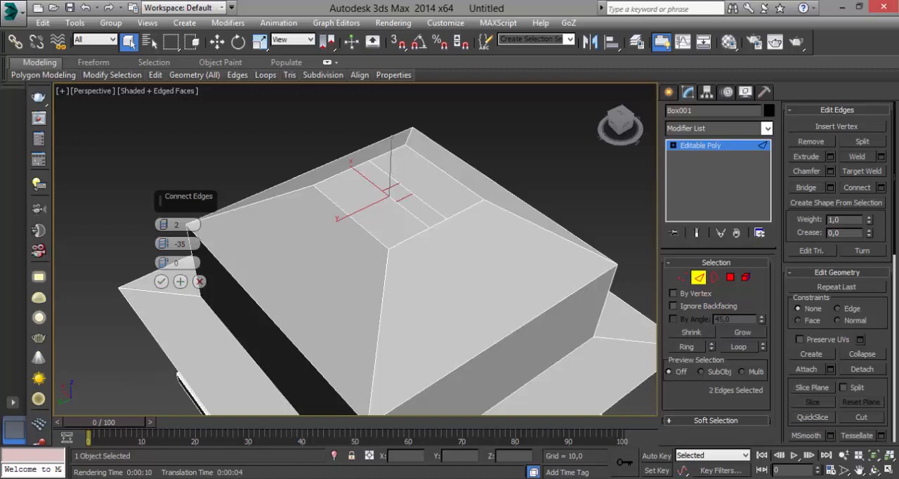
left_click(406, 189)
left_click(390, 197, "ctrl")
left_click(239, 158)
left_click(199, 281)
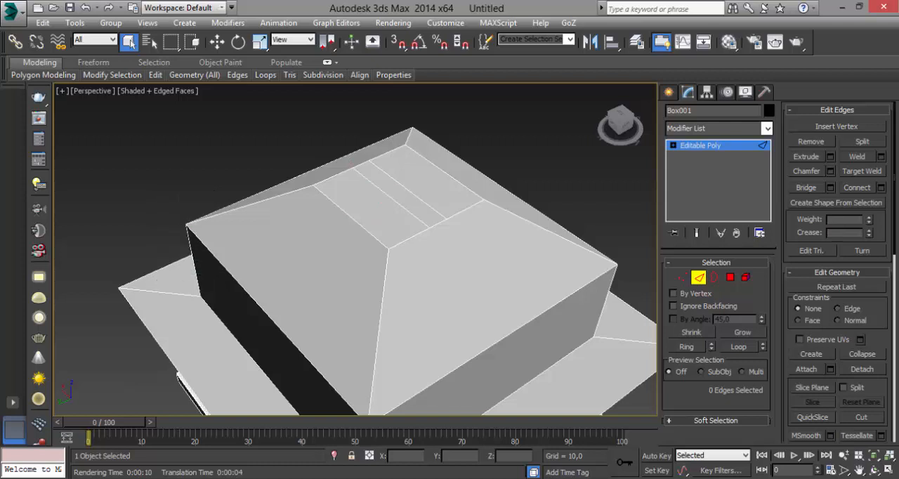
Connect the two parallel inner edges across the small top face with 2 segments, a pinch of -35 and a slide of 0
left_click(389, 197)
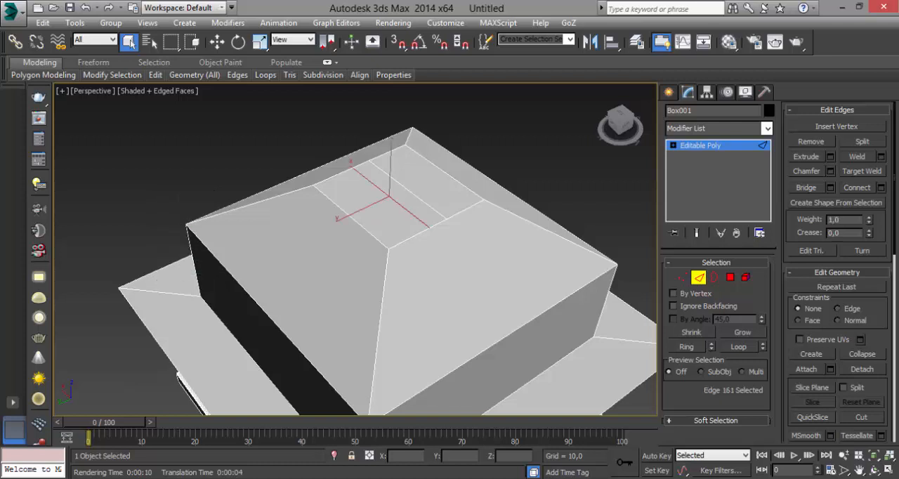
left_click(408, 190, "ctrl")
left_click(881, 188)
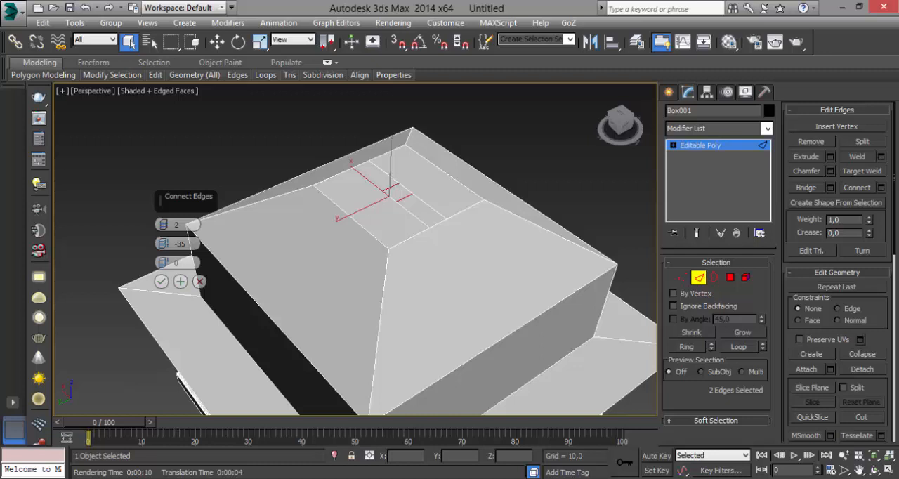
left_click(162, 282)
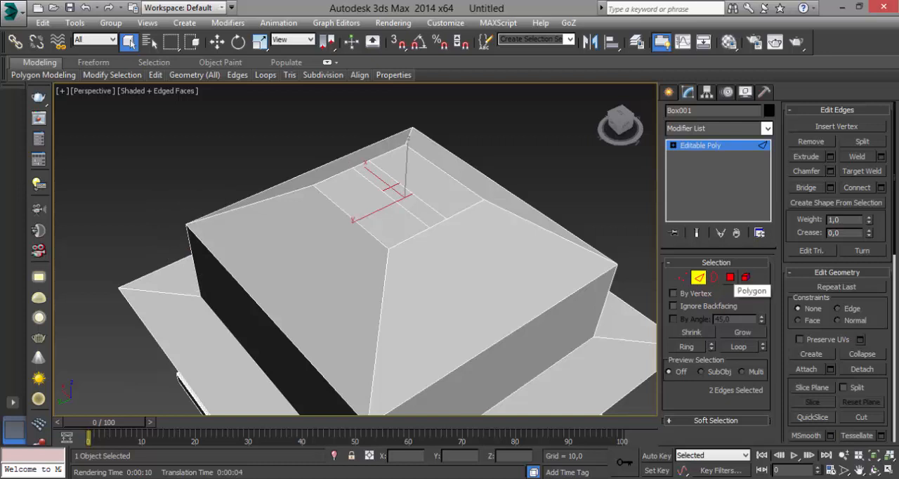
Extrude the tiny centre polygon of the roof's top face to a height of 24,835
left_click(730, 276)
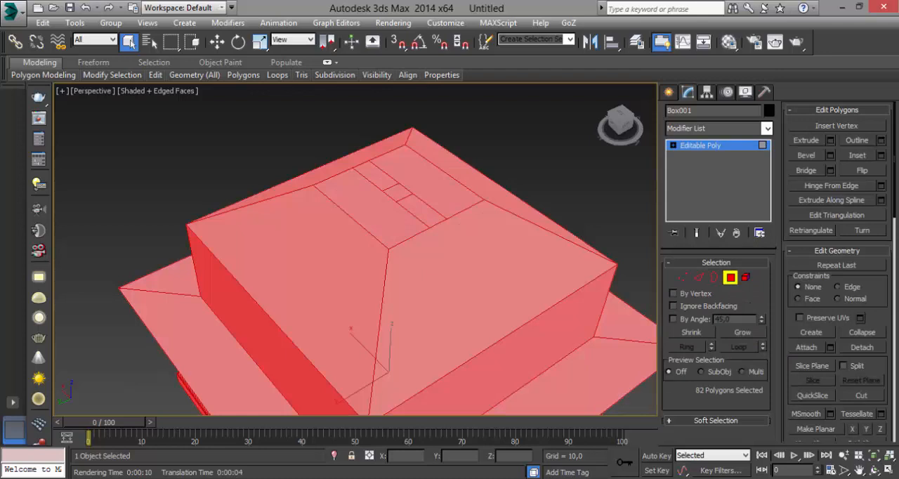
left_click(398, 193)
middle_click_drag(398, 193, 425, 137, "alt")
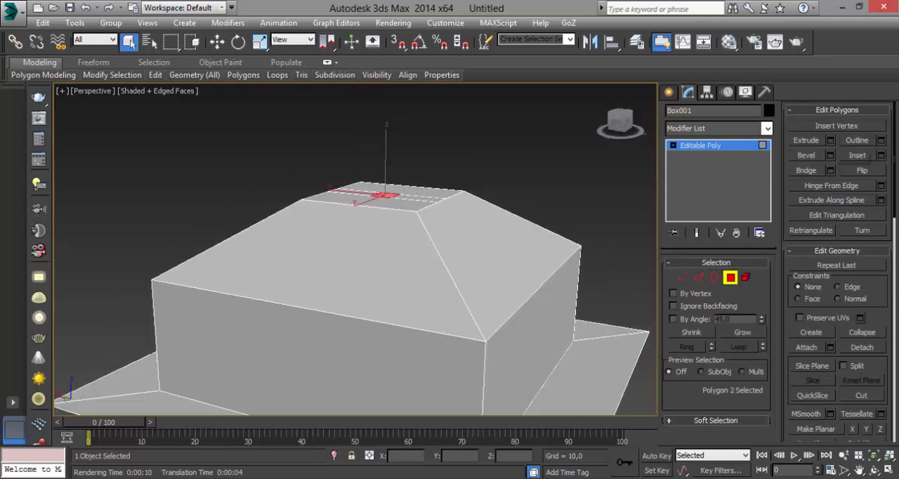
left_click(830, 141)
middle_click_drag(434, 184, 442, 260)
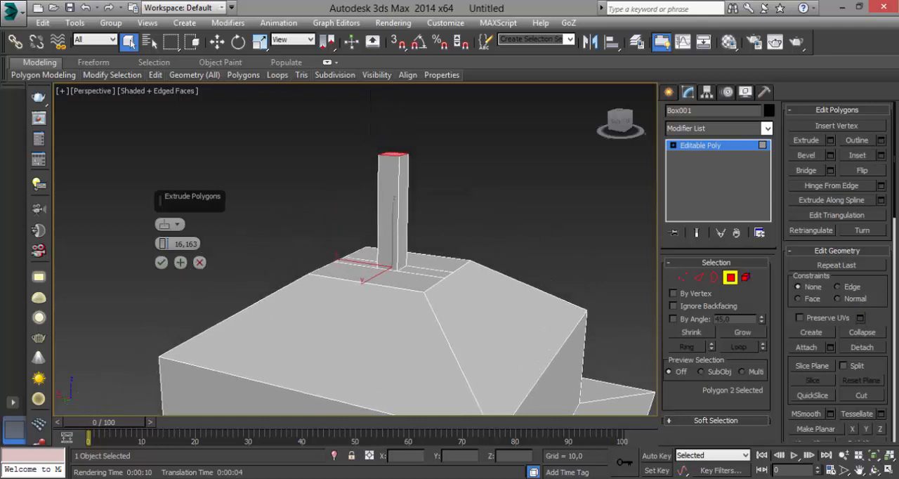
right_click(163, 243)
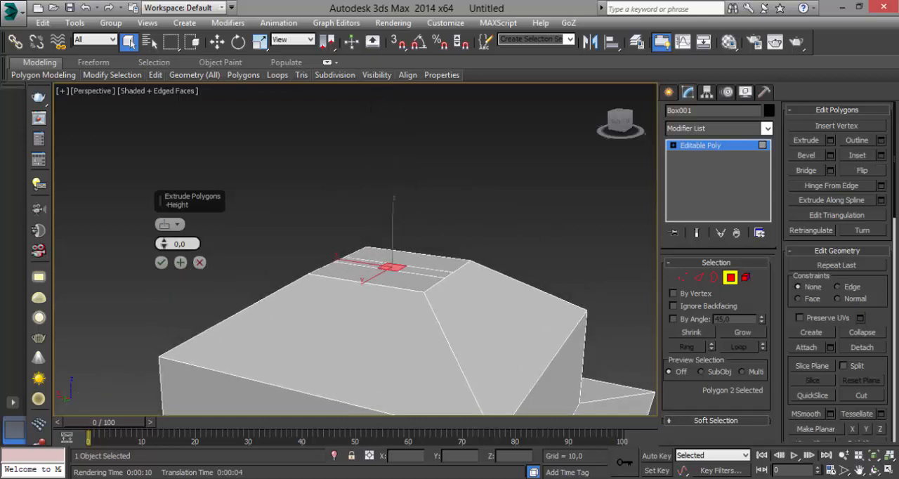
left_click_drag(163, 244, 163, 208)
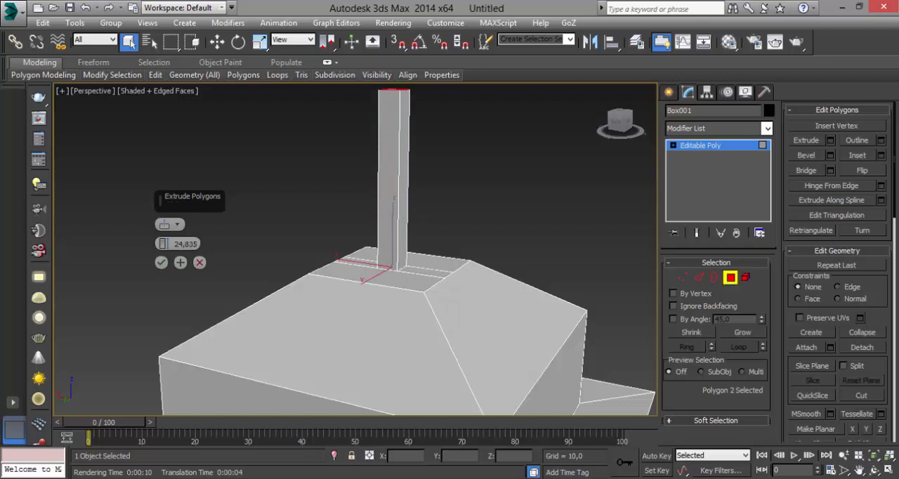
middle_click_drag(393, 281, 338, 323, "alt")
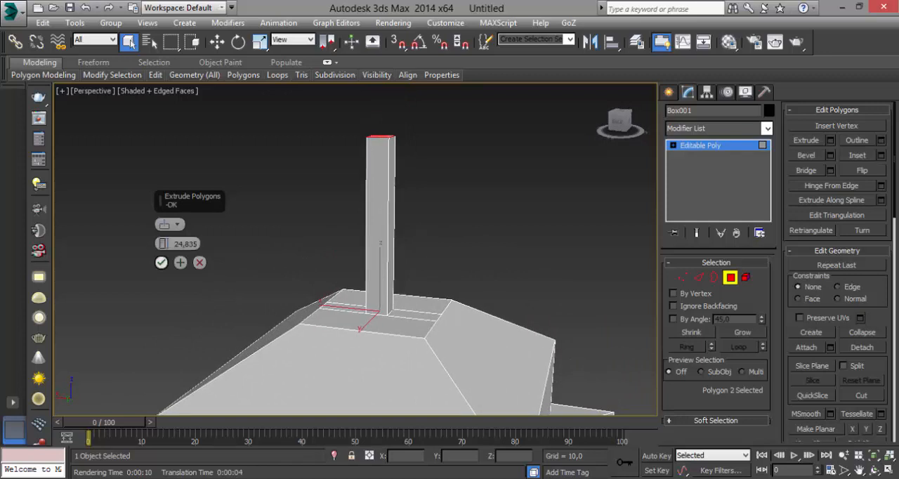
left_click(161, 262)
Uniformly scale the four top vertices of the extruded shaft inward almost to a single point, forming a tapered spire
middle_click_drag(372, 116, 386, 165, "alt")
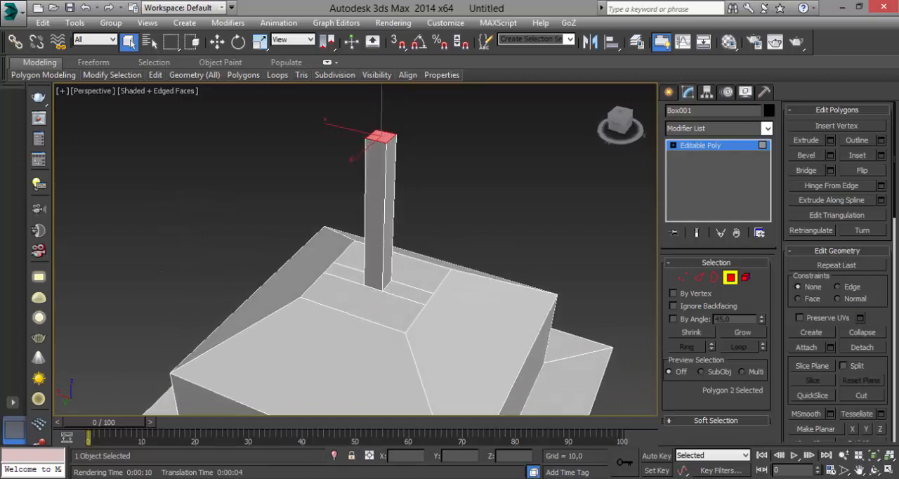
middle_click_drag(386, 133, 414, 203)
scroll(457, 235, "up", 5)
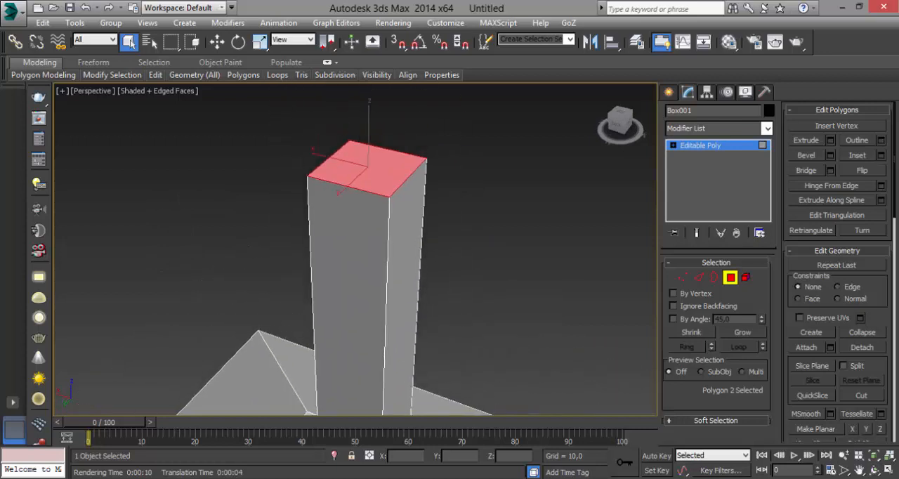
scroll(457, 234, "down", 5)
middle_click_drag(457, 234, 433, 188)
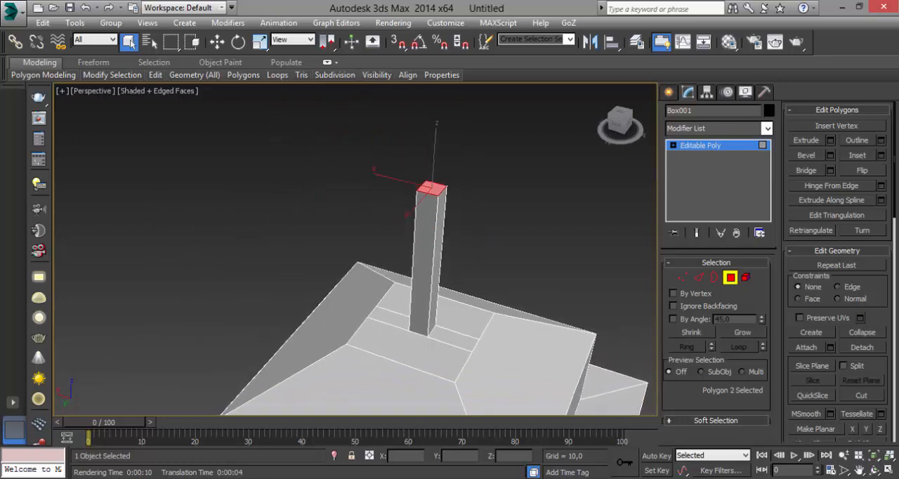
left_click(682, 277)
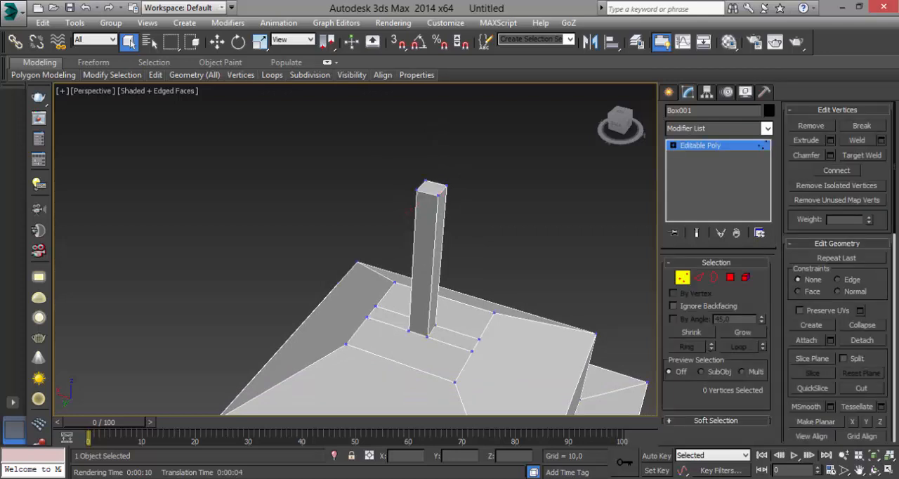
middle_click_drag(410, 211, 423, 211, "alt")
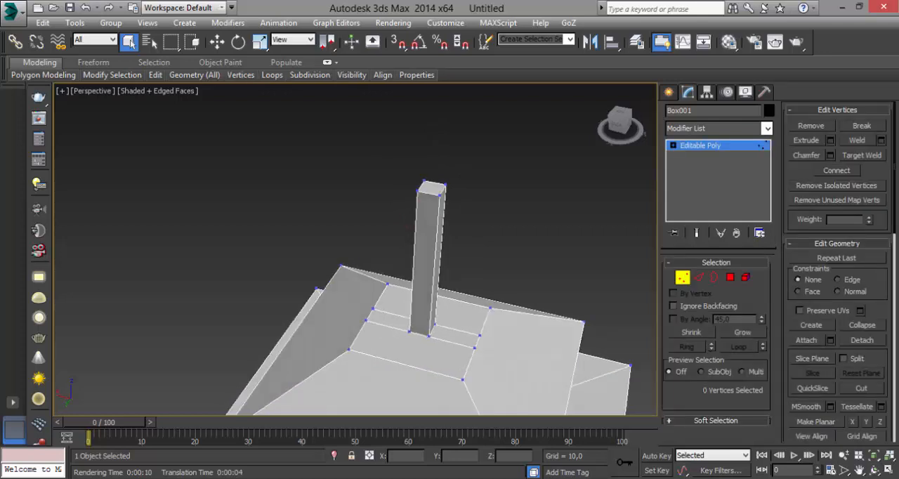
left_click_drag(363, 140, 456, 203)
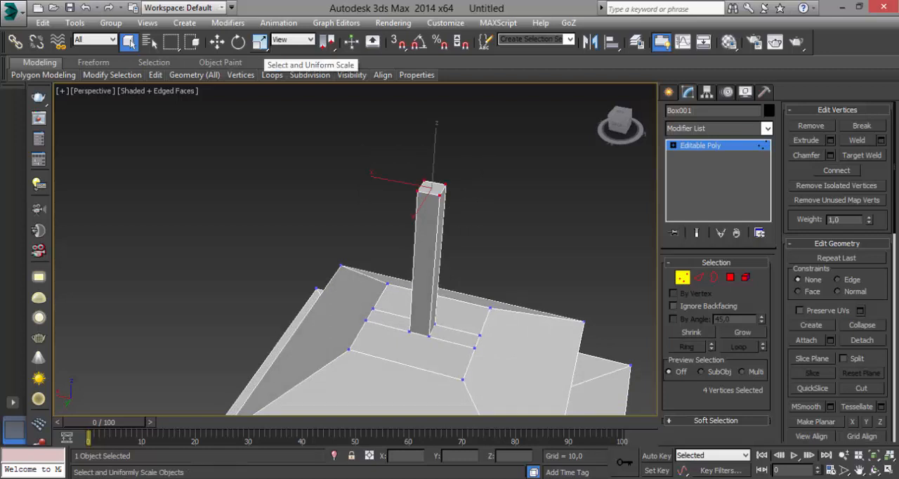
left_click(259, 42)
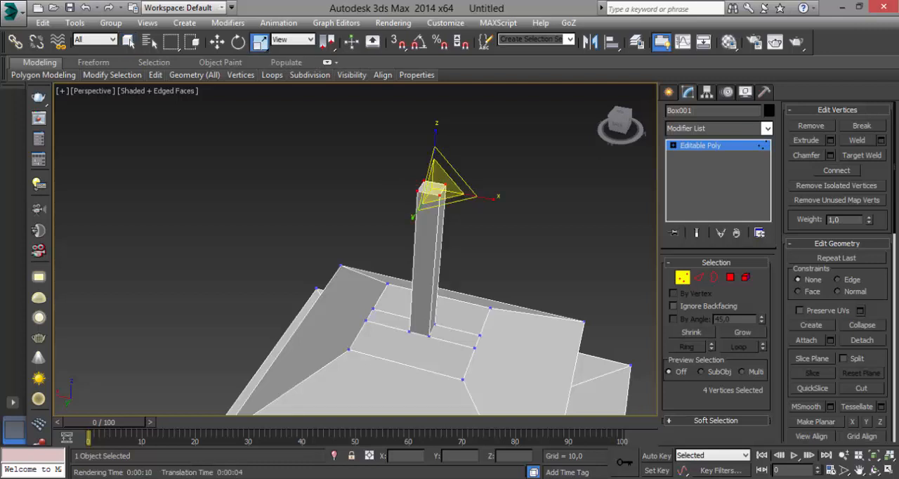
left_click_drag(434, 181, 434, 225)
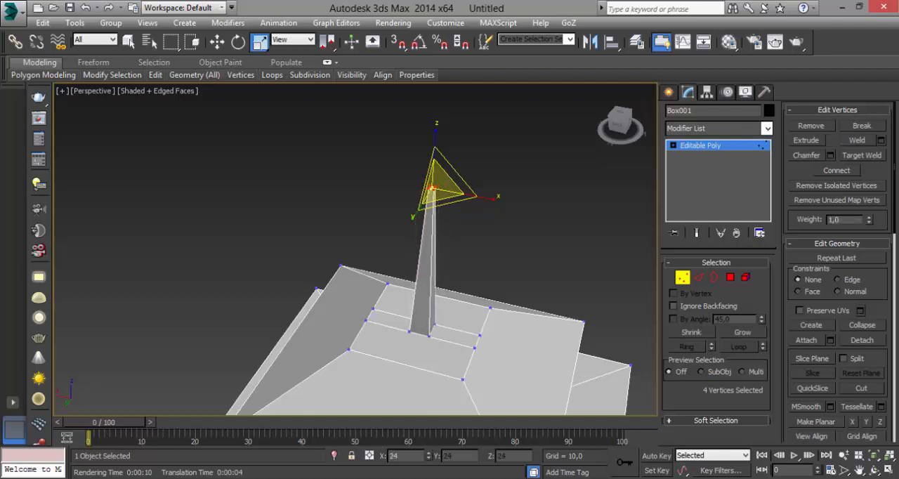
left_click_drag(434, 184, 434, 215)
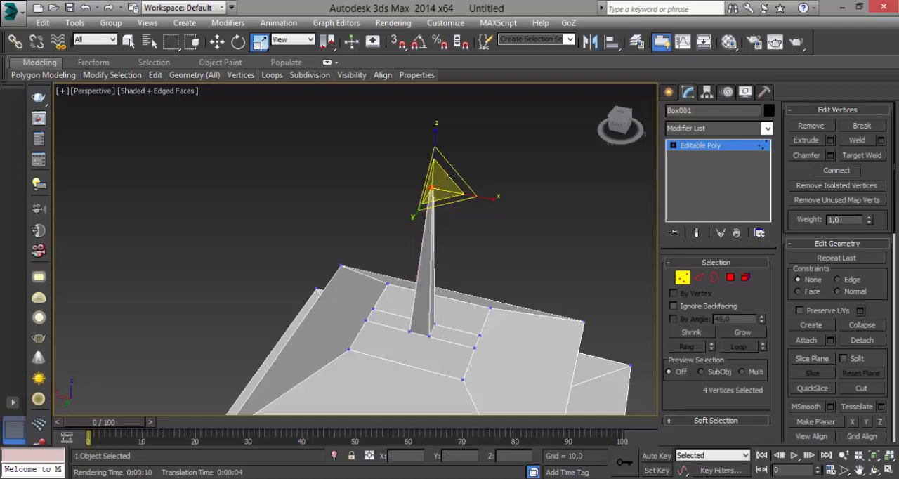
left_click(217, 42)
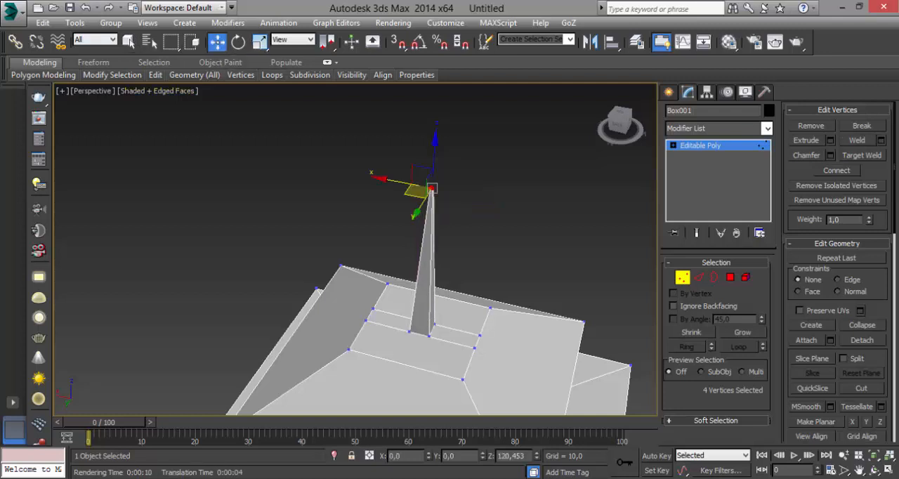
left_click(129, 42)
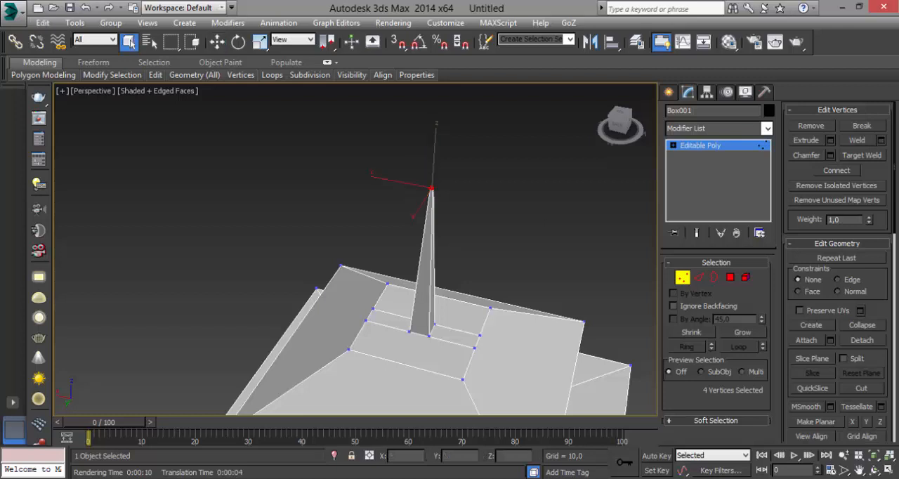
Examine the tower from all sides, both close up and as a whole, checking the spire, roof, eaves and ledges
middle_click_drag(431, 281, 381, 70, "alt")
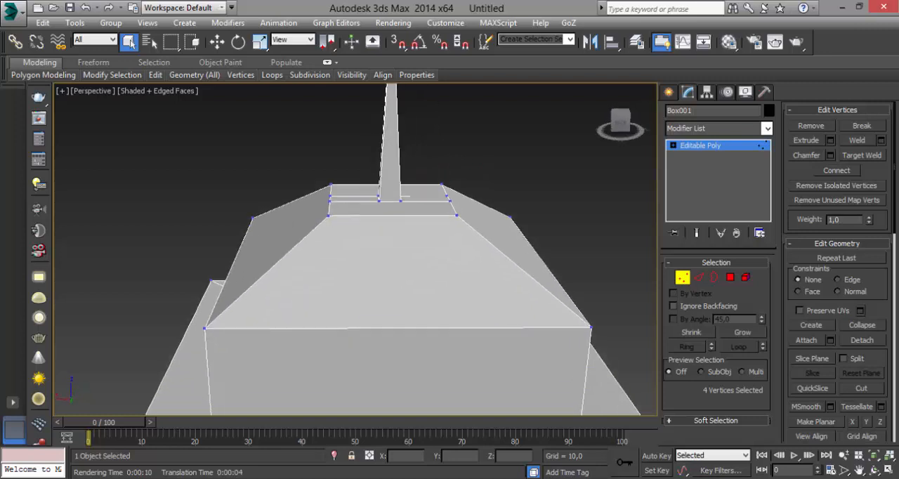
scroll(421, 214, "down", 6)
middle_click_drag(421, 214, 453, 200, "alt")
middle_click_drag(513, 194, 596, 225, "alt")
scroll(481, 260, "up", 5)
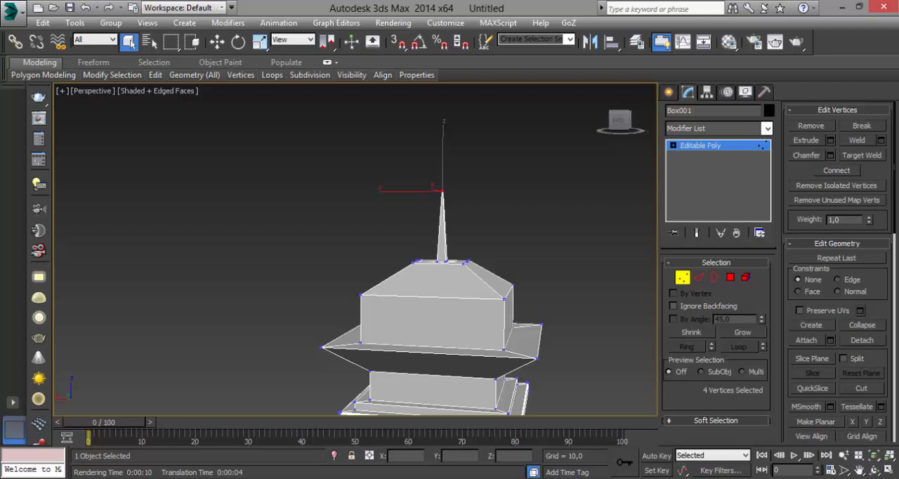
middle_click_drag(597, 225, 604, 187)
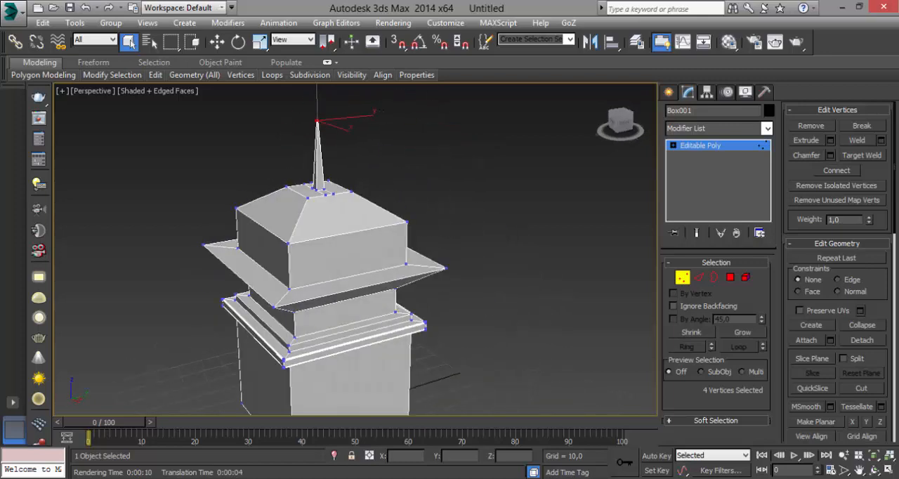
middle_click_drag(449, 210, 530, 191, "alt")
middle_click_drag(421, 224, 475, 216, "alt")
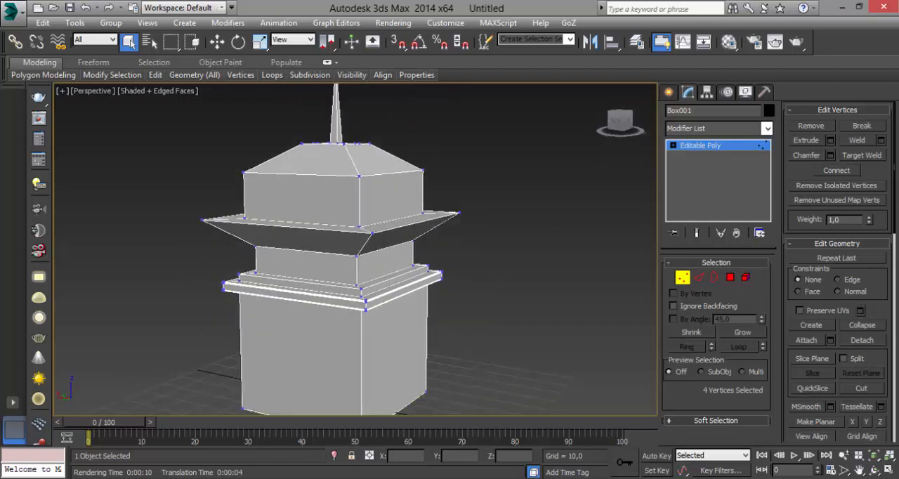
scroll(391, 281, "down", 4)
middle_click_drag(391, 281, 414, 288, "alt")
middle_click_drag(415, 239, 450, 218, "alt")
middle_click_drag(485, 323, 601, 323)
scroll(461, 332, "down", 3)
scroll(455, 319, "up", 5)
middle_click_drag(500, 291, 359, 278, "alt")
scroll(521, 288, "down", 4)
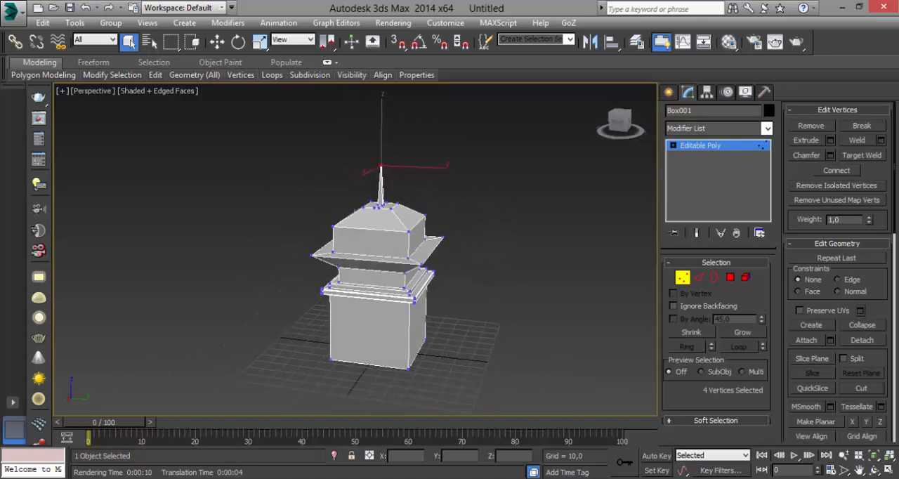
middle_click_drag(457, 273, 453, 252, "alt")
scroll(457, 292, "up", 4)
scroll(427, 278, "down", 4)
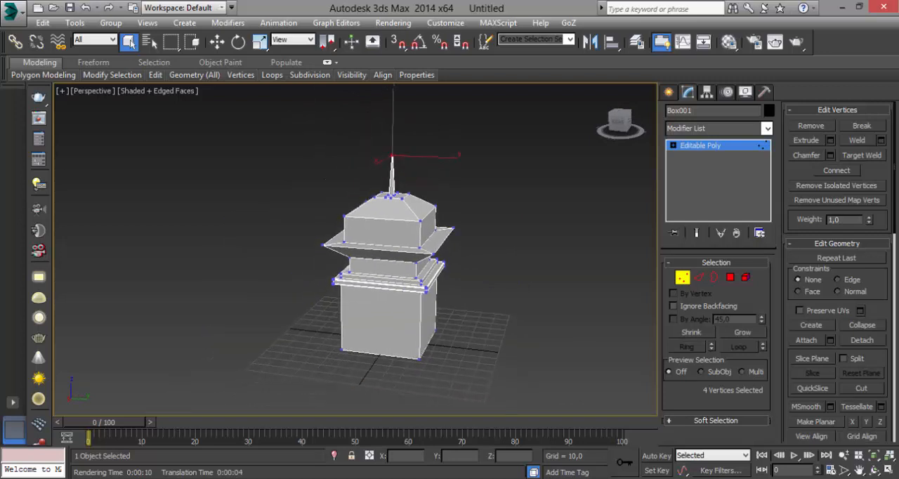
scroll(457, 254, "up", 4)
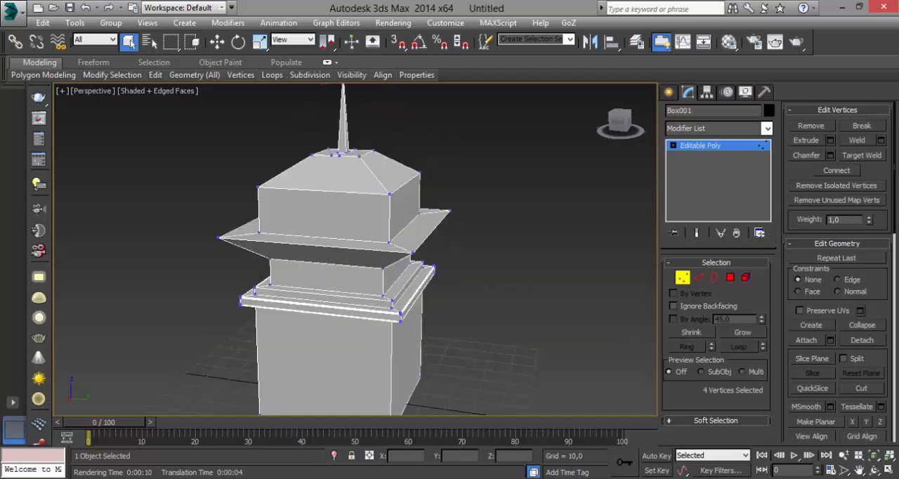
middle_click_drag(457, 254, 394, 245, "alt")
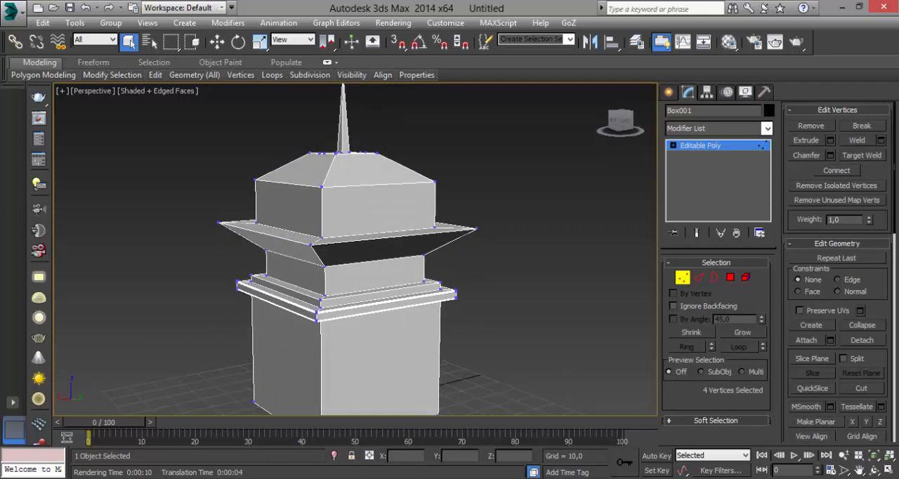
mouse_move(395, 245)
middle_mouse_down("alt")
mouse_move(390, 258)
mouse_move(420, 270)
mouse_move(424, 260)
mouse_move(397, 263)
mouse_move(406, 246)
middle_mouse_up("alt")
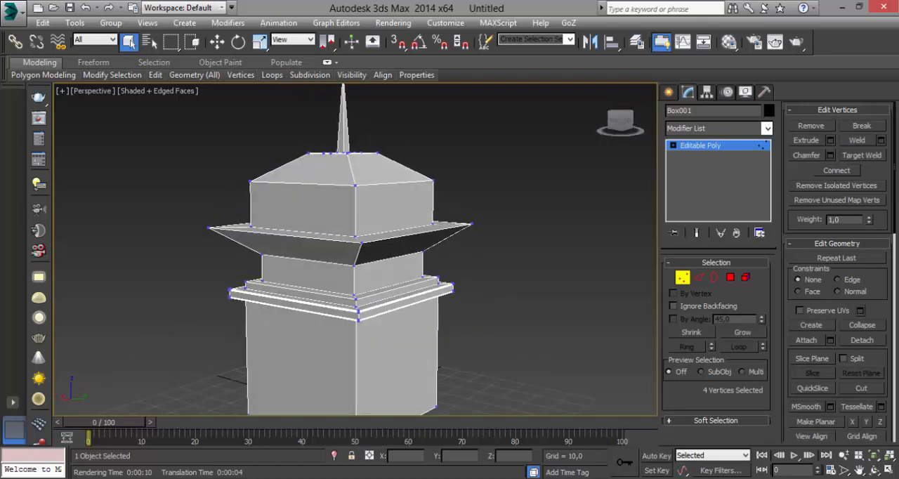
middle_click_drag(406, 246, 472, 251, "alt")
mouse_move(394, 246)
middle_mouse_down("alt")
mouse_move(385, 264)
mouse_move(345, 233)
mouse_move(315, 245)
mouse_move(375, 243)
middle_mouse_up("alt")
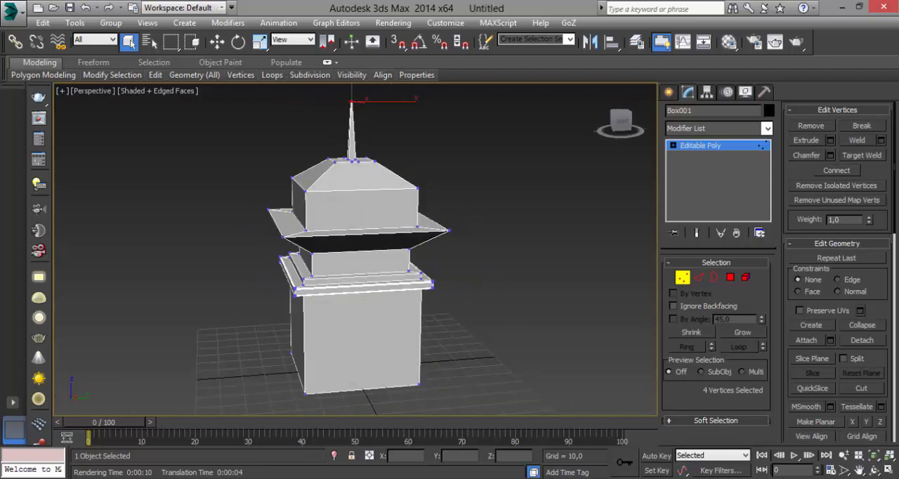